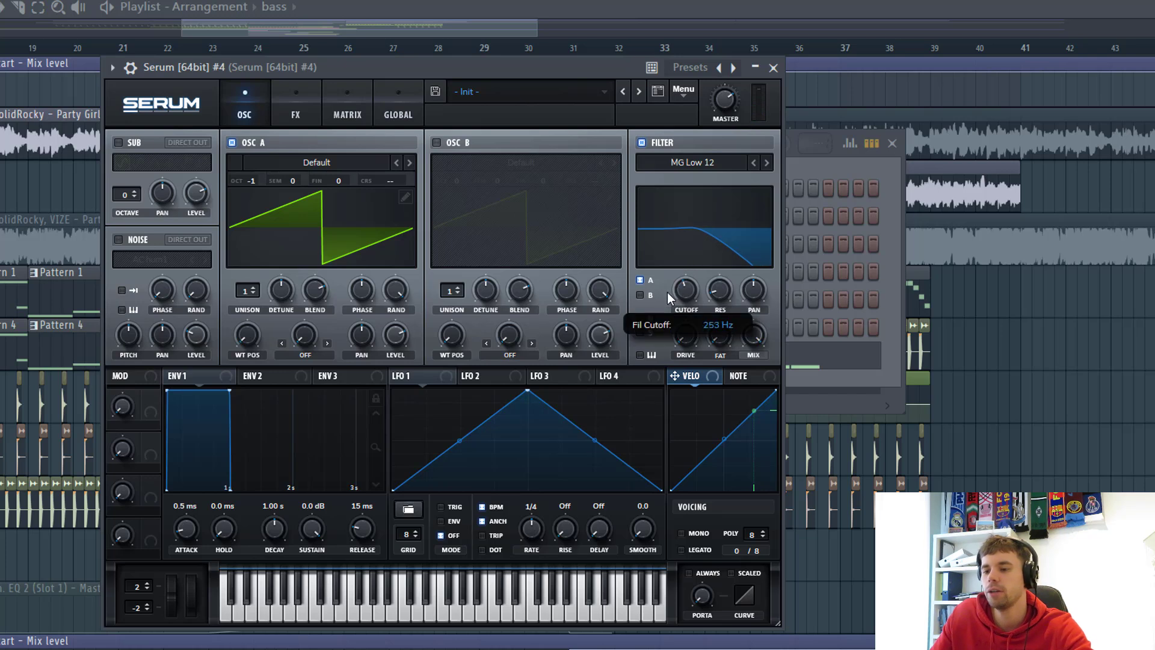
Lower the filter cutoff to just under 126 Hz, set the filter drive to about 39%, and raise its fat amount
{"action": "mouse_move", "coordinate": [684, 289]}
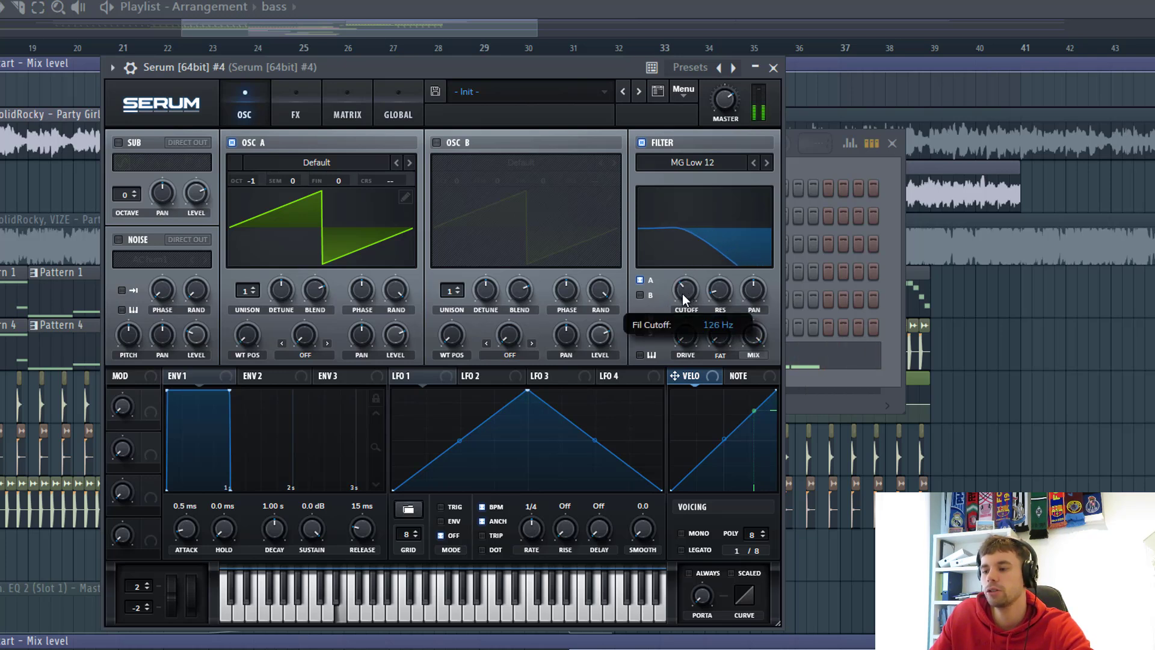
{"action": "left_click_drag", "start_coordinate": [692, 338], "coordinate": [696, 292]}
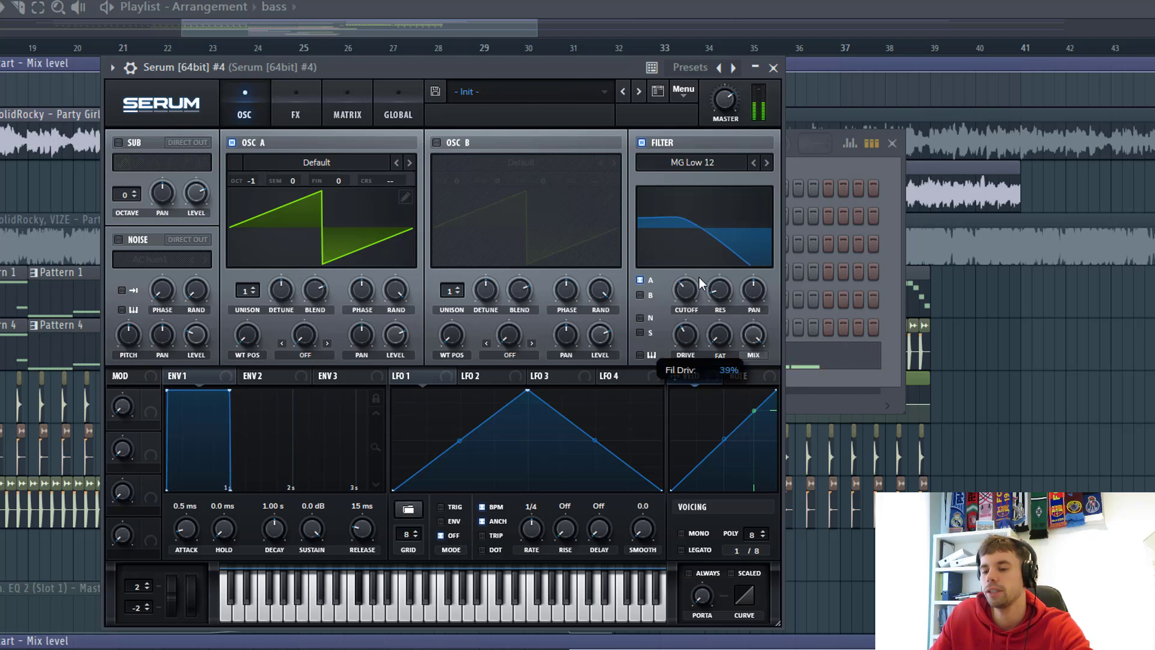
{"action": "left_click_drag", "start_coordinate": [725, 342], "coordinate": [720, 301]}
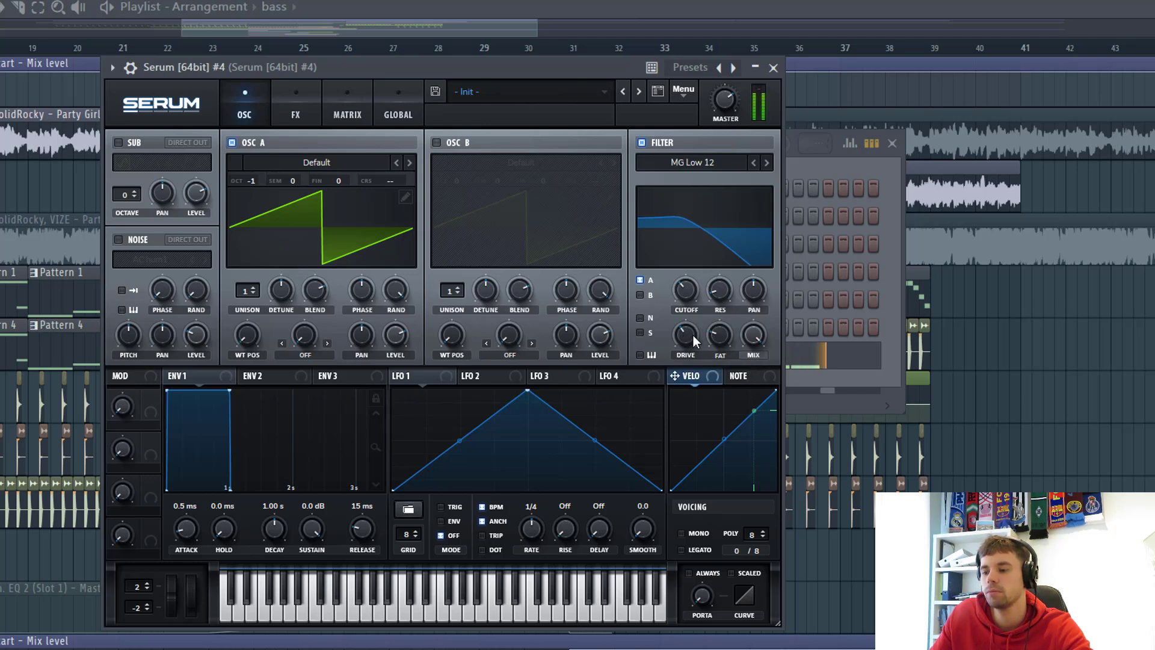
{"action": "left_click_drag", "start_coordinate": [694, 302], "coordinate": [685, 295]}
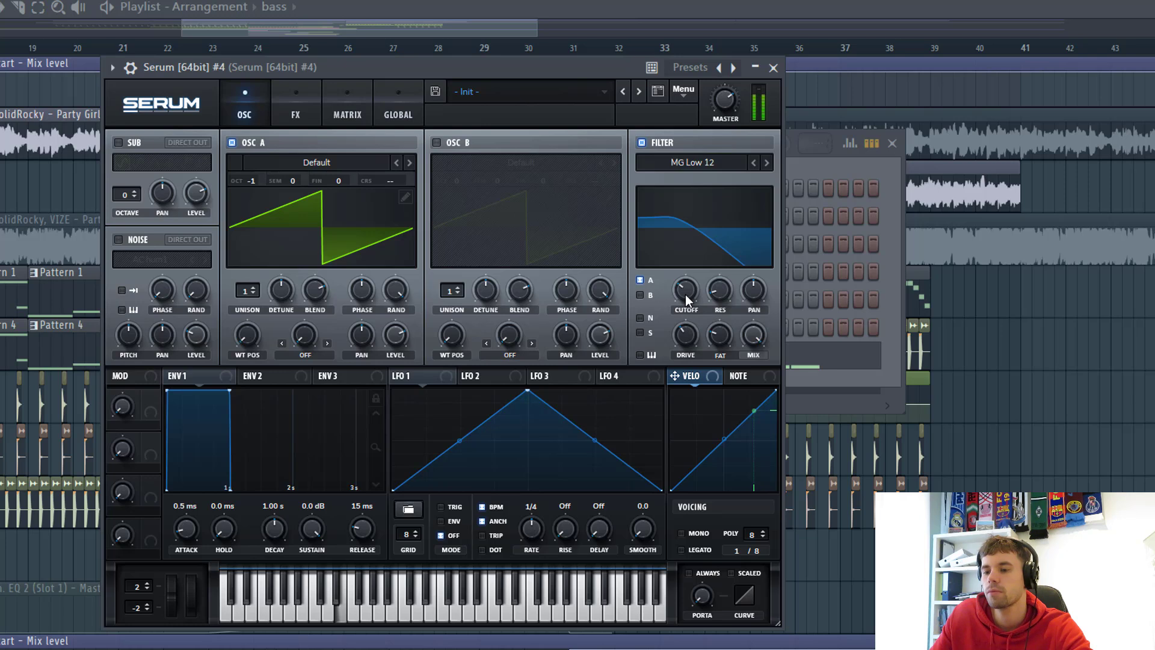
Give Env 2 zero sustain and a 418 ms decay, and assign it to modulate the filter cutoff
{"action": "left_click", "coordinate": [285, 371]}
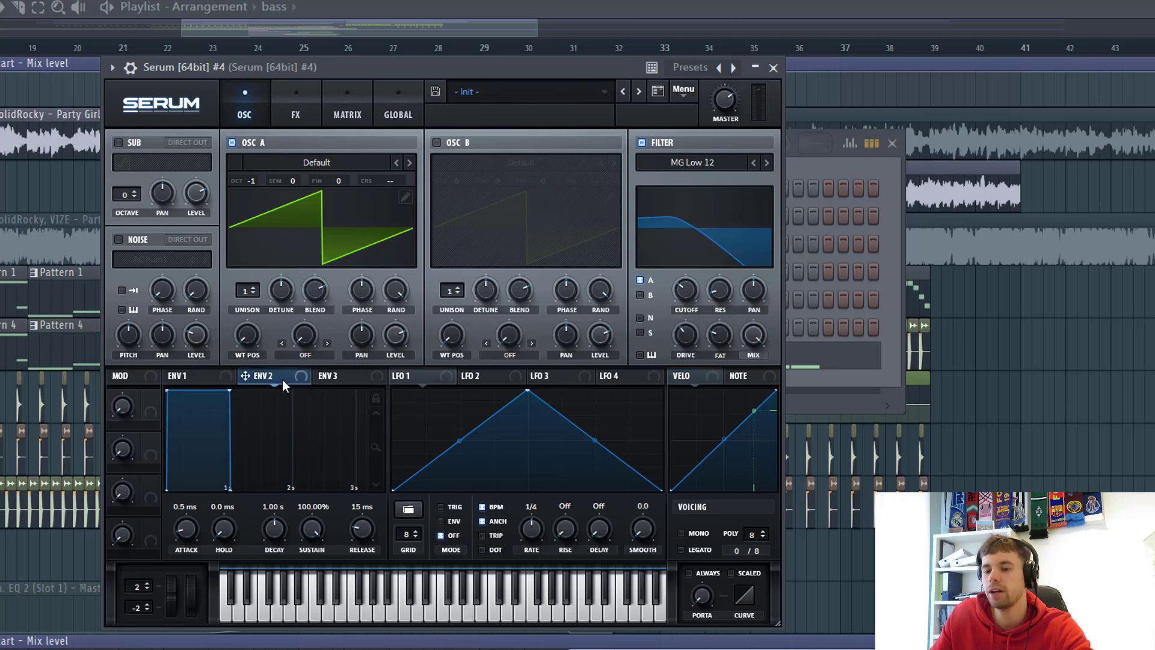
{"action": "left_click_drag", "start_coordinate": [311, 528], "coordinate": [311, 566]}
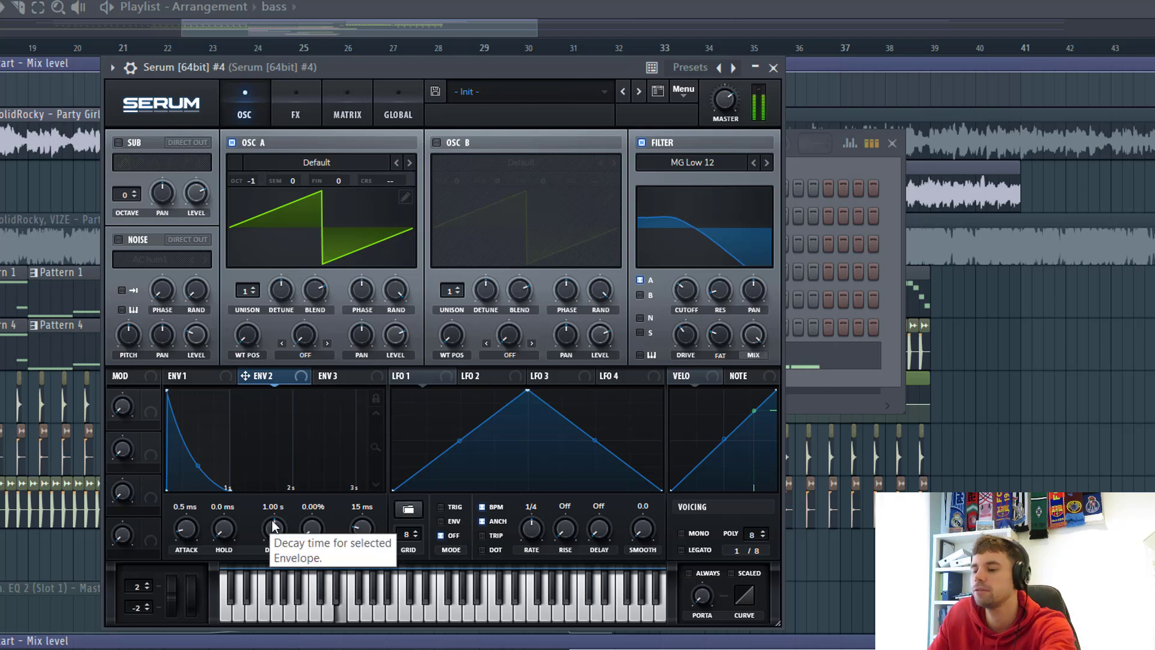
{"action": "left_click", "coordinate": [185, 385]}
{"action": "left_click", "coordinate": [269, 377]}
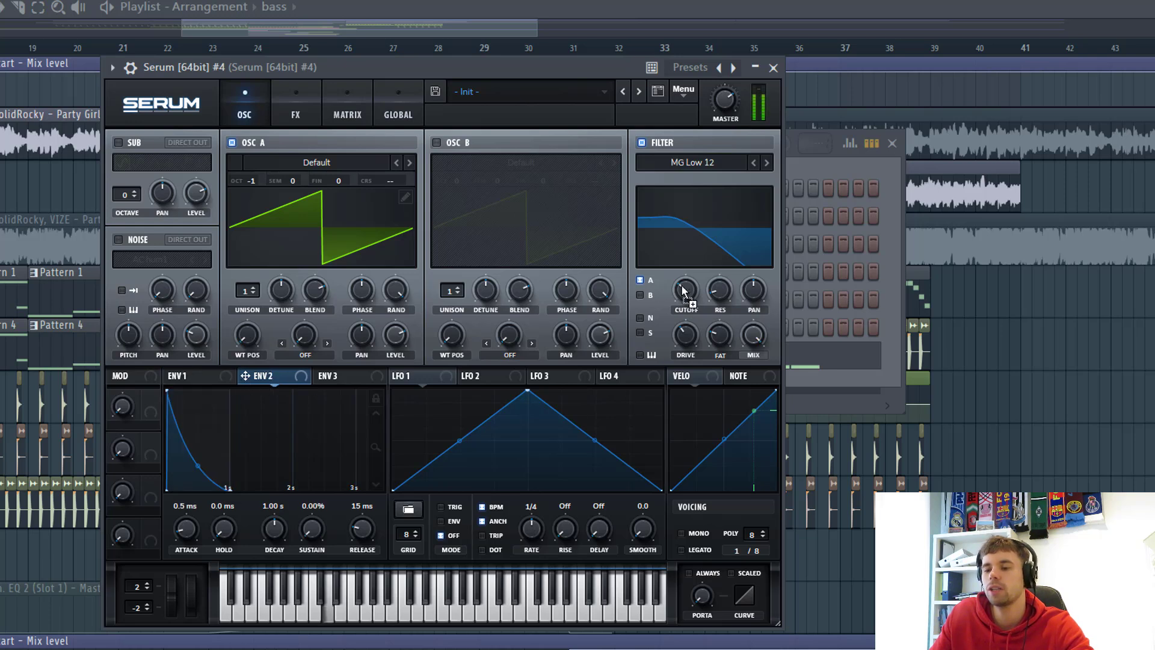
{"action": "mouse_move", "coordinate": [681, 286]}
{"action": "left_mouse_down"}
{"action": "mouse_move", "coordinate": [668, 299]}
{"action": "mouse_move", "coordinate": [676, 271]}
{"action": "left_mouse_up"}
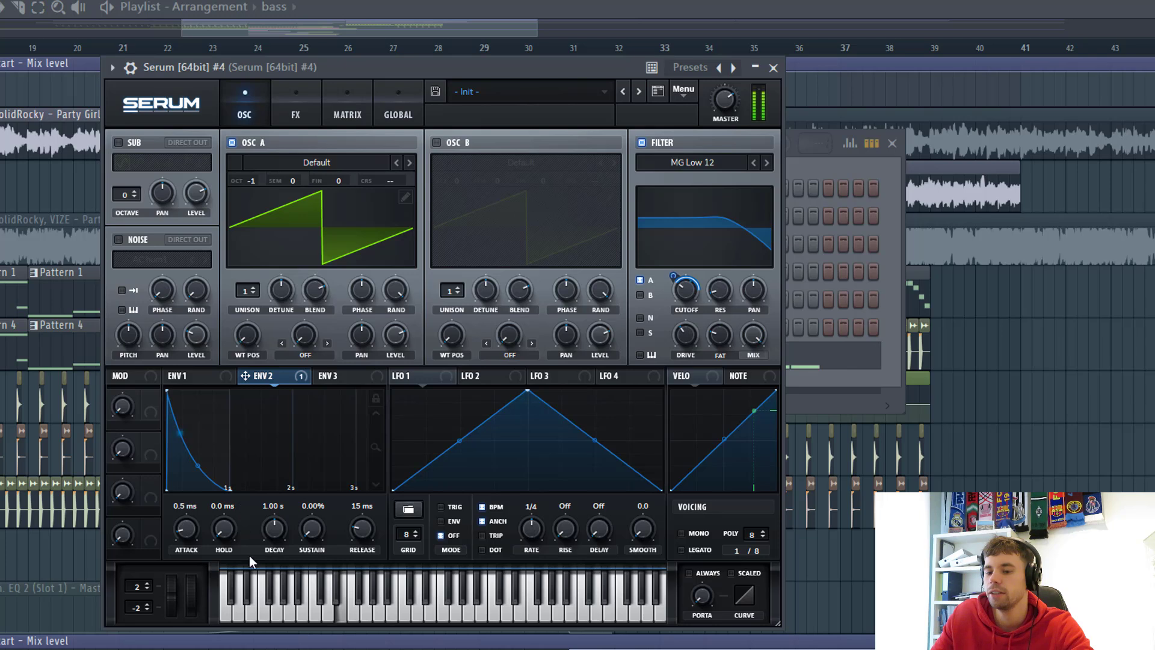
{"action": "scroll", "coordinate": [279, 525], "scroll_direction": "down", "scroll_amount": 5}
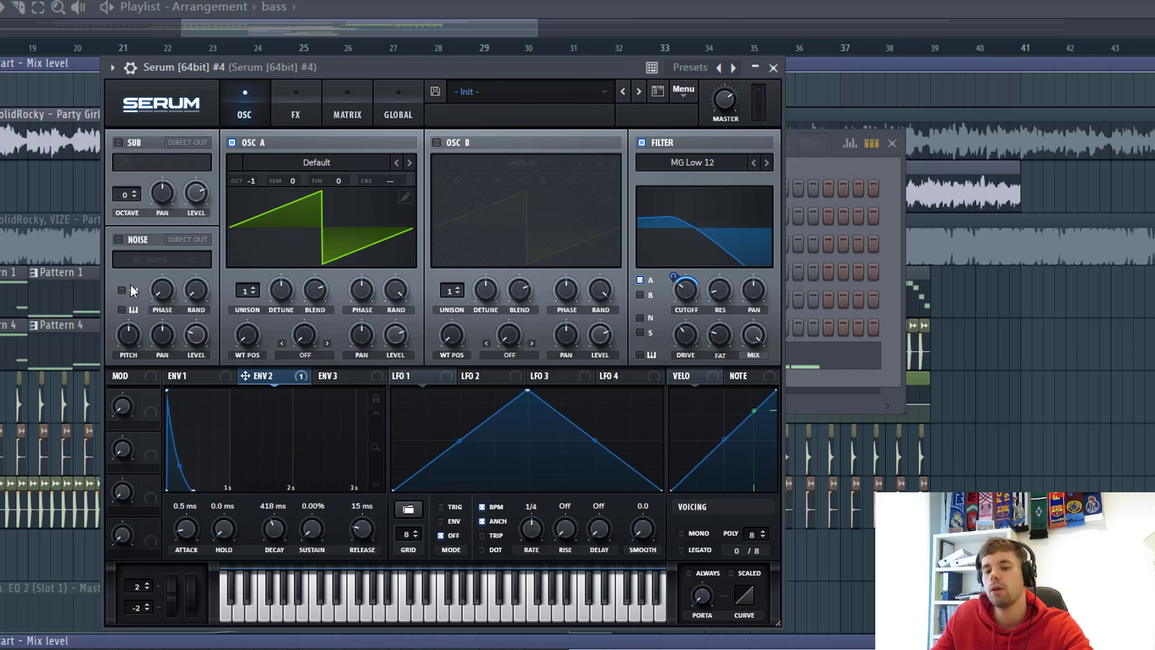
Enable the noise oscillator and load the XF_KikAtk_11 sample from Attacks_Kick
{"action": "left_click", "coordinate": [120, 239]}
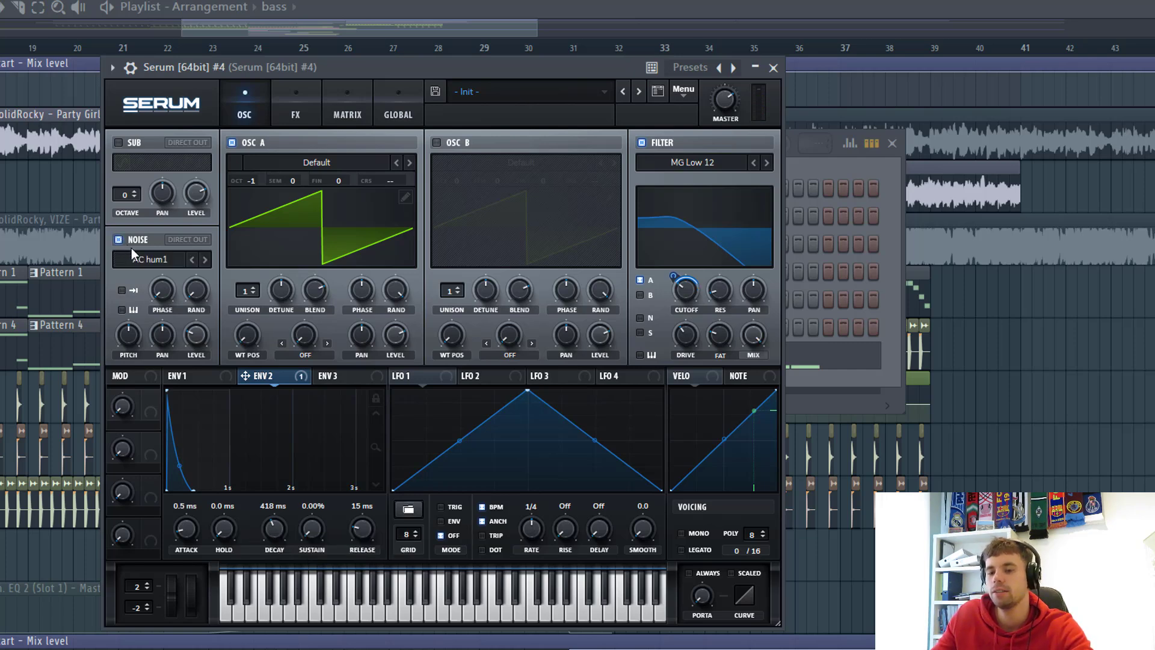
{"action": "left_click", "coordinate": [139, 257]}
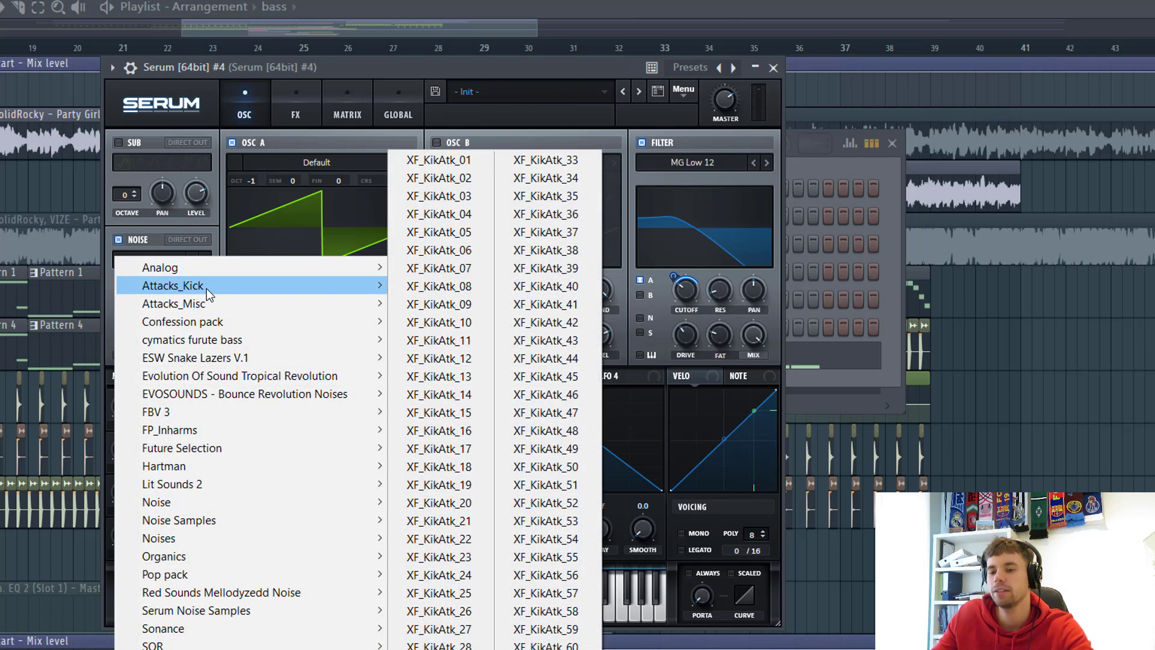
{"action": "mouse_move", "coordinate": [235, 284]}
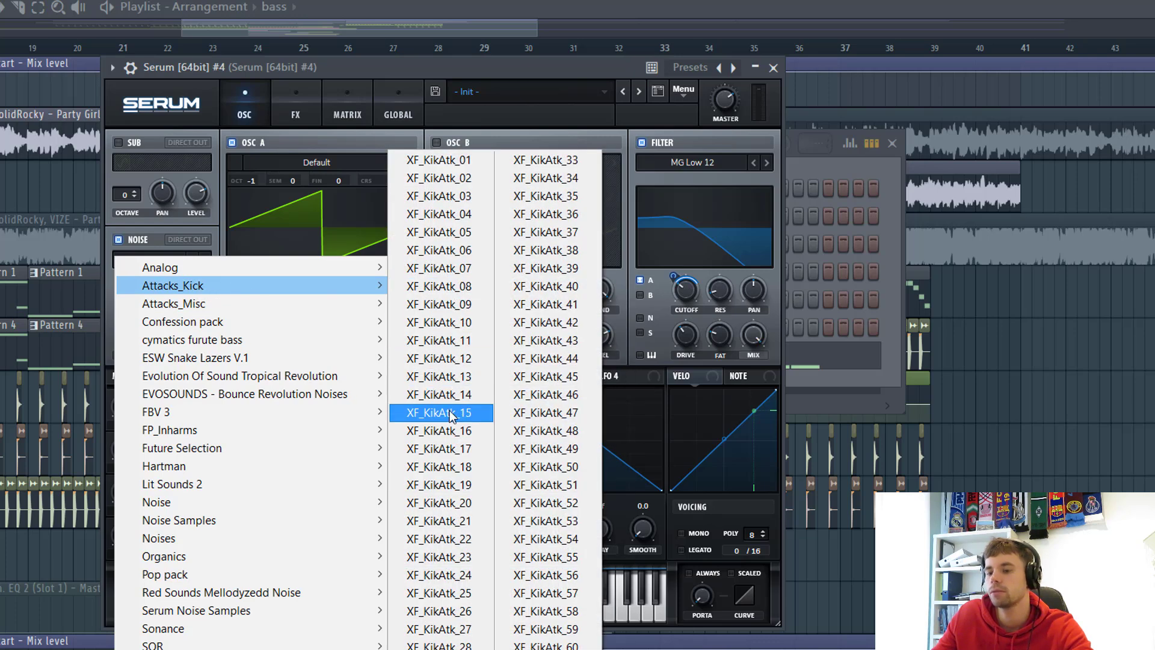
{"action": "left_click", "coordinate": [439, 339]}
With oscillator A muted temporarily, set the noise to one-shot at about 51% level and route it through the filter
{"action": "left_click", "coordinate": [232, 143]}
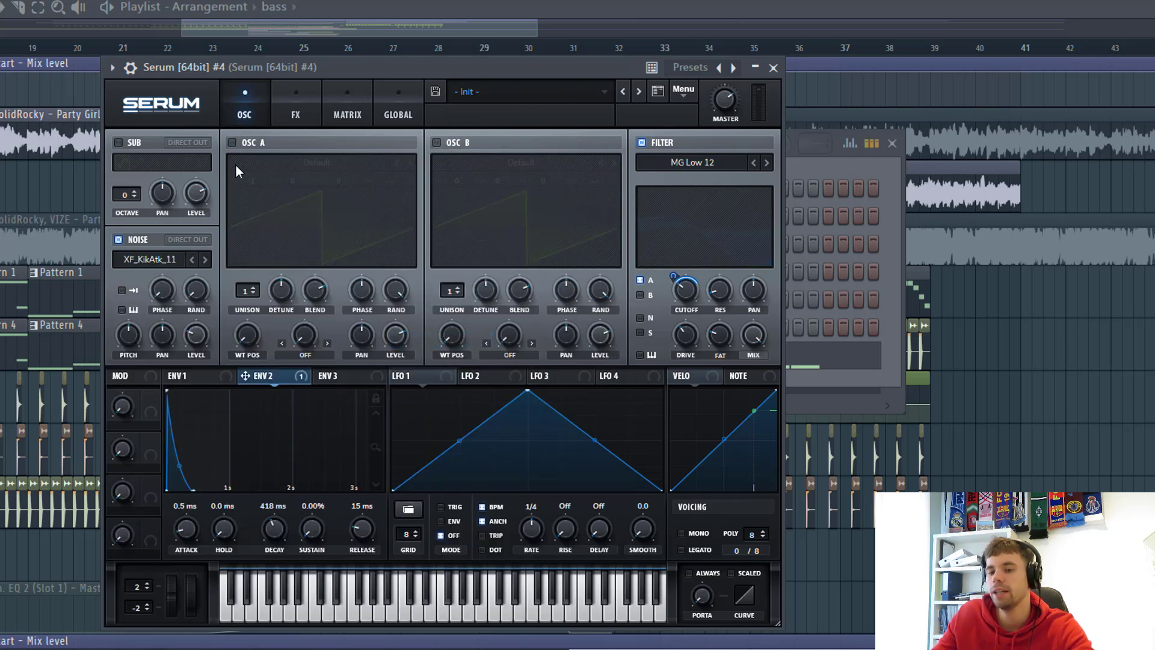
{"action": "left_click", "coordinate": [121, 290]}
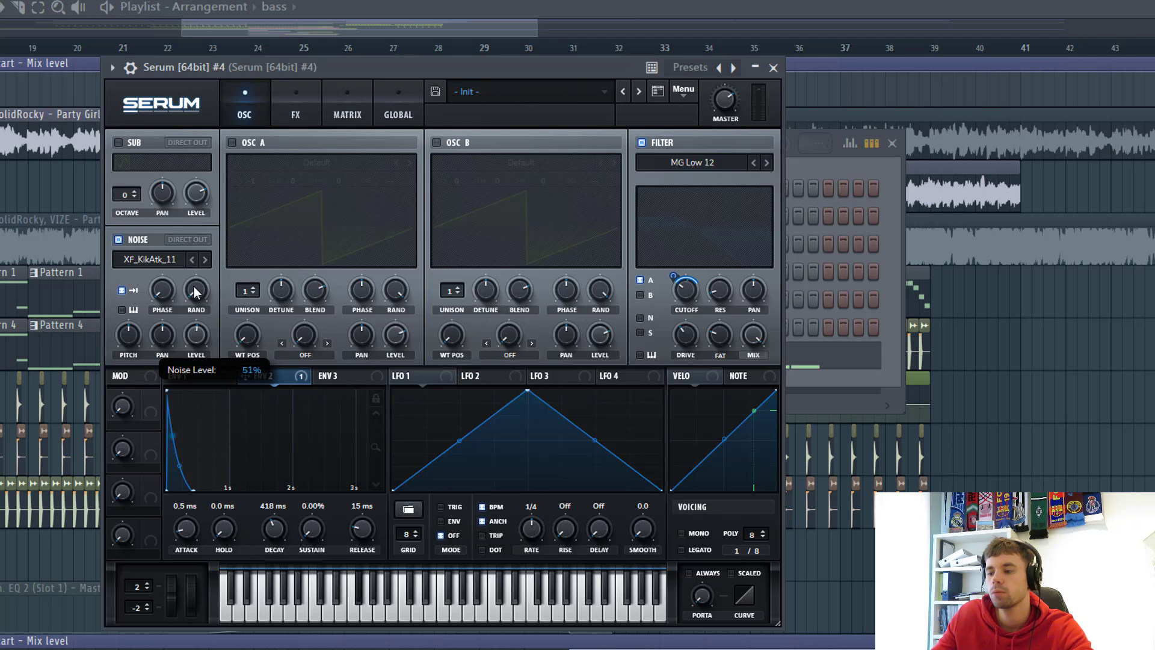
{"action": "key", "text": "v"}
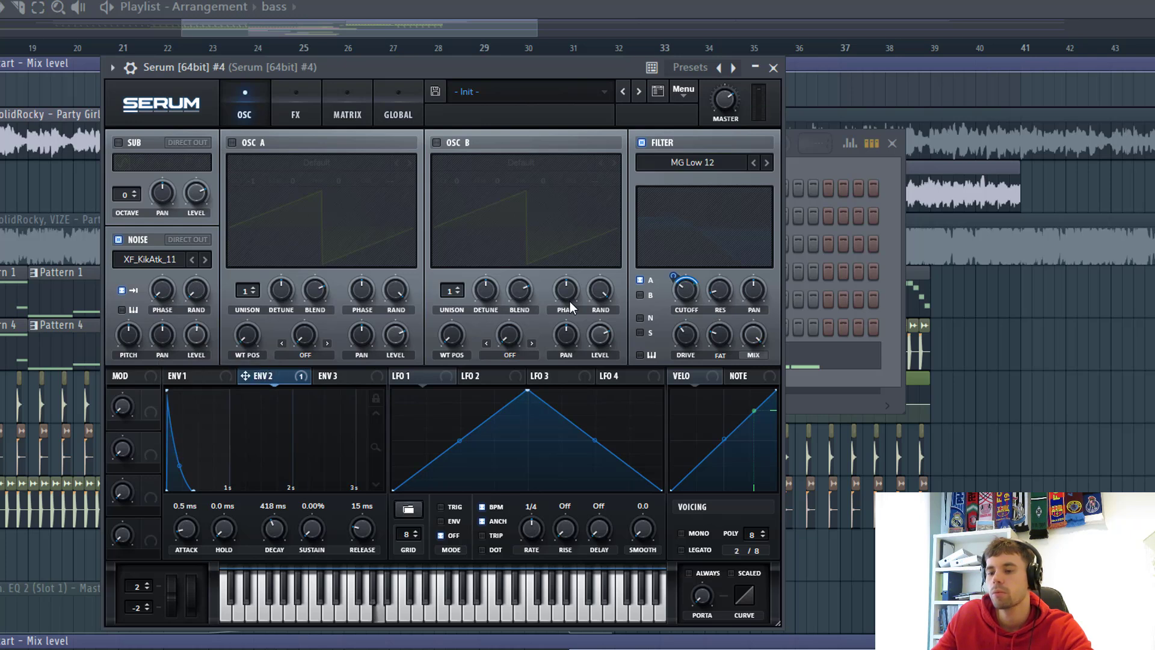
{"action": "left_click", "coordinate": [641, 316]}
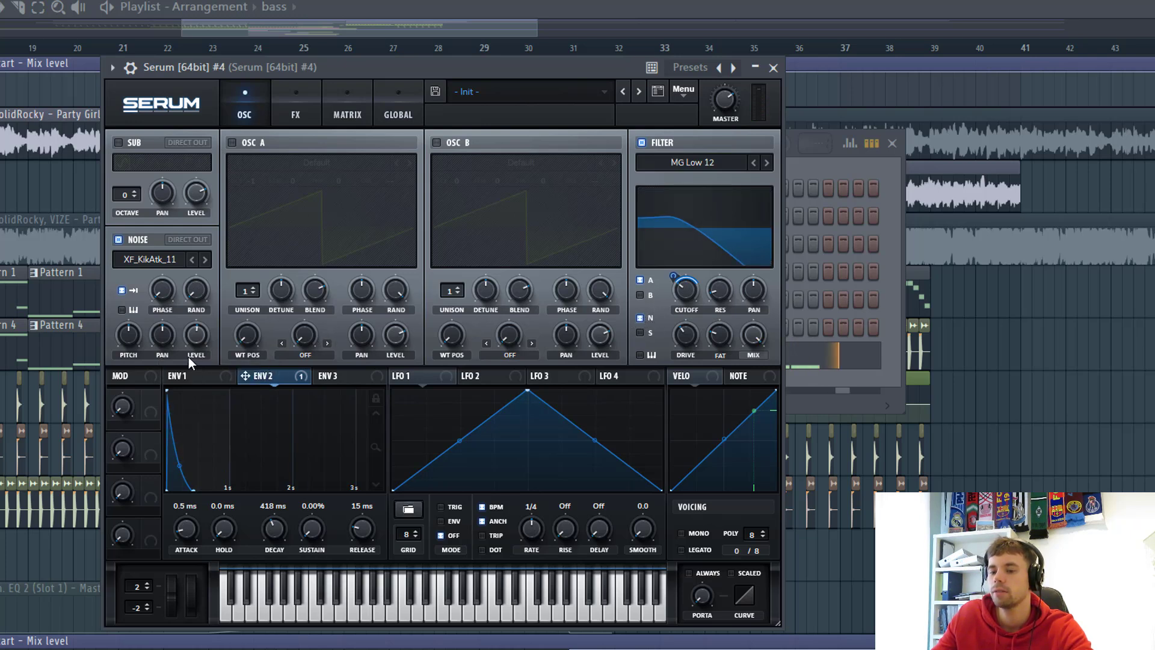
{"action": "left_click", "coordinate": [190, 331]}
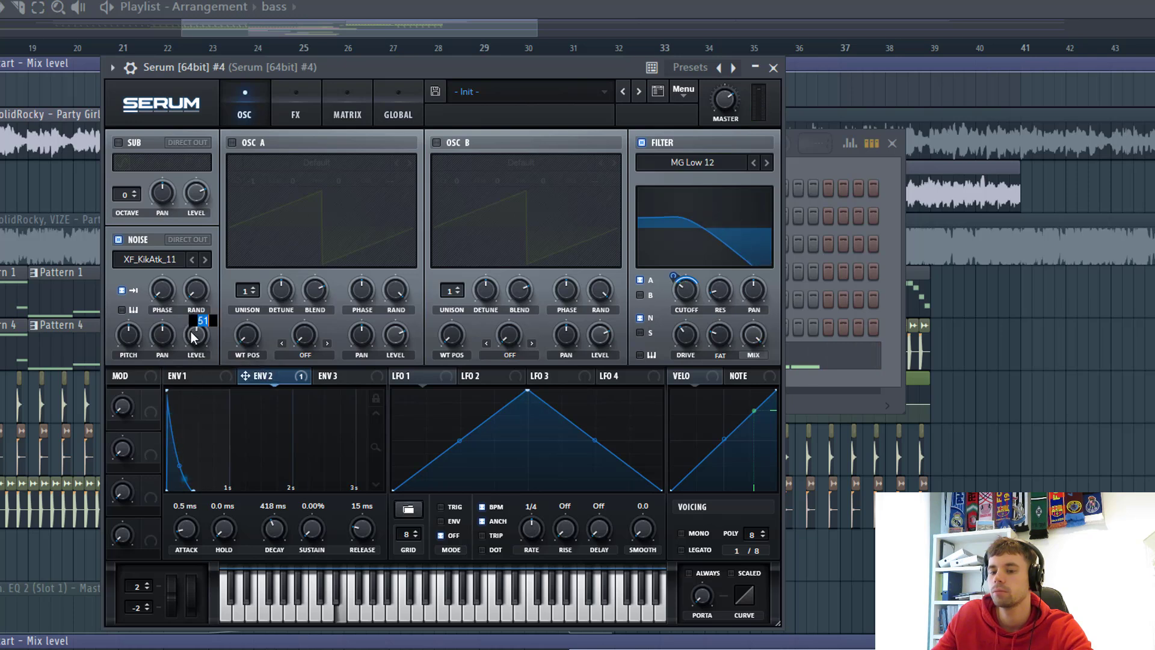
{"action": "left_click", "coordinate": [233, 145]}
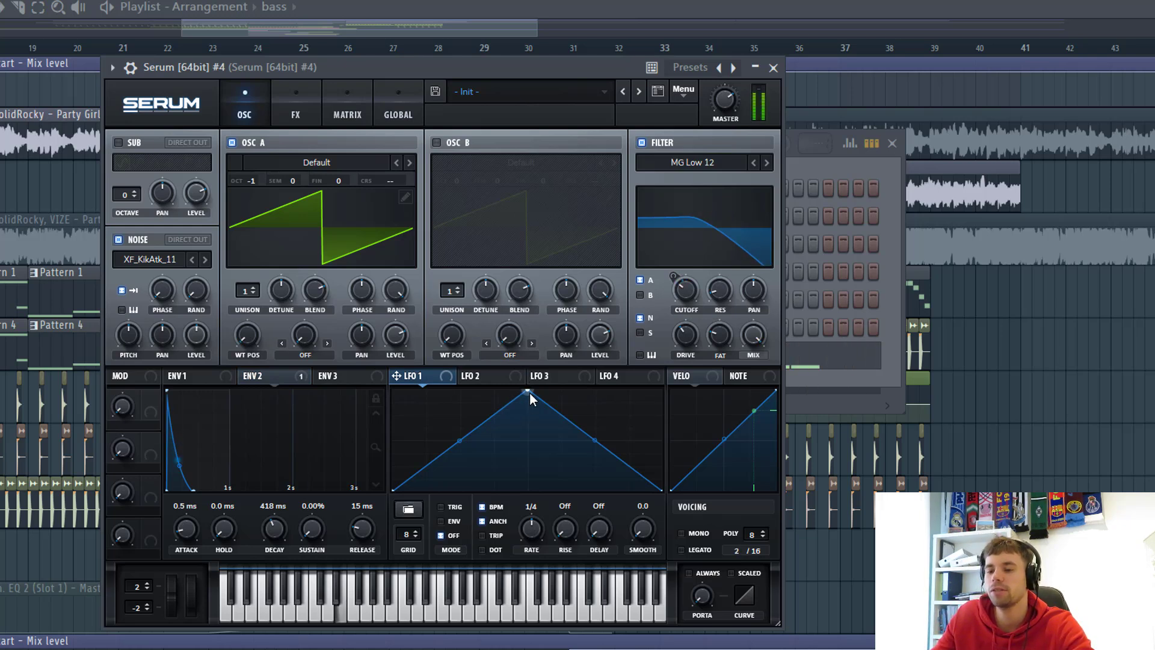
Reshape LFO 1 into a steep curved decay that starts at half height and reaches zero at the first grid division
{"action": "left_click_drag", "start_coordinate": [527, 392], "coordinate": [394, 391]}
{"action": "double_click", "coordinate": [430, 437]}
{"action": "left_click_drag", "start_coordinate": [429, 437], "coordinate": [411, 518]}
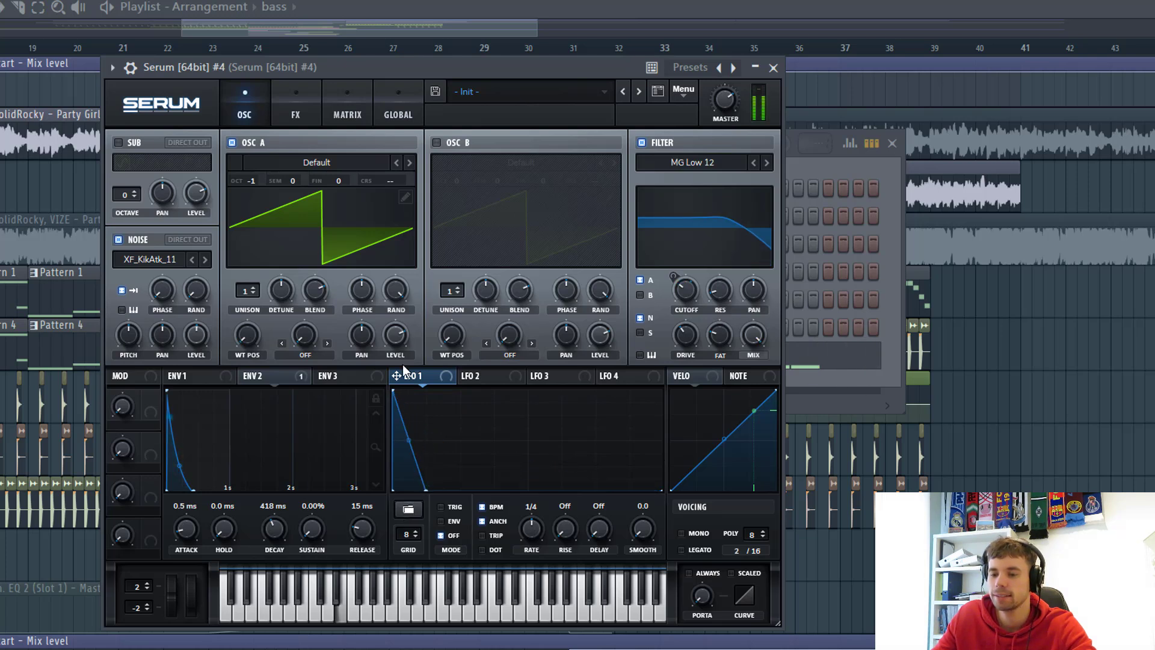
{"action": "left_click_drag", "start_coordinate": [393, 388], "coordinate": [370, 433]}
{"action": "left_click_drag", "start_coordinate": [414, 471], "coordinate": [378, 495]}
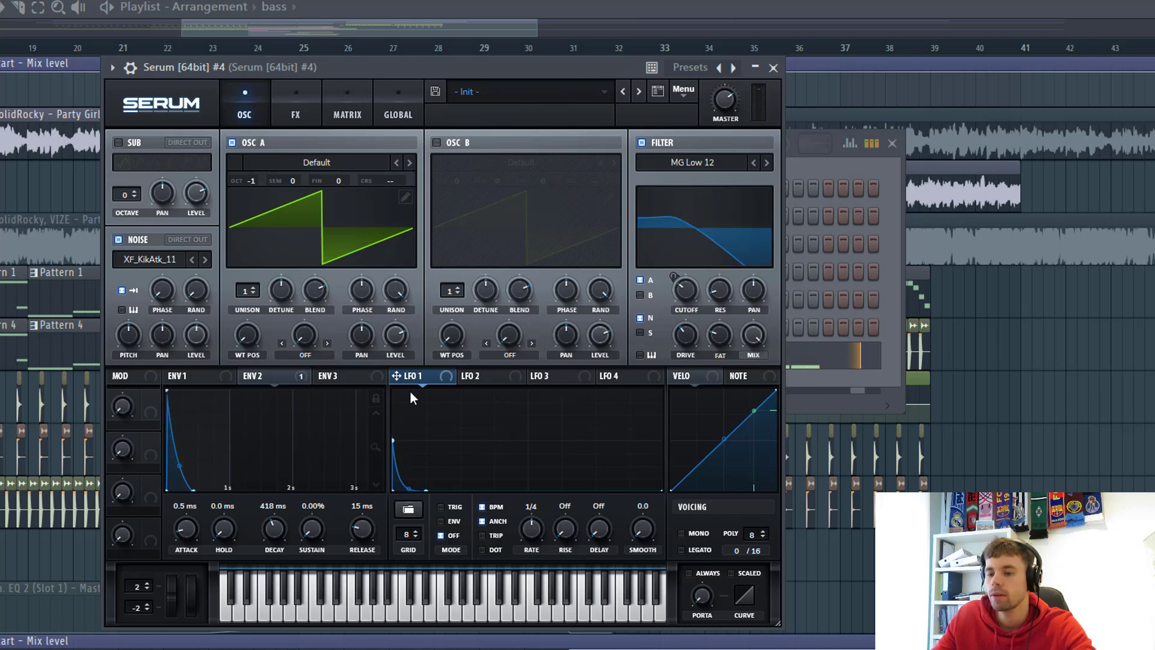
Route LFO 1 to oscillator A's coarse pitch as one-directional modulation with an amount of about 23
{"action": "left_click_drag", "start_coordinate": [397, 376], "coordinate": [393, 179]}
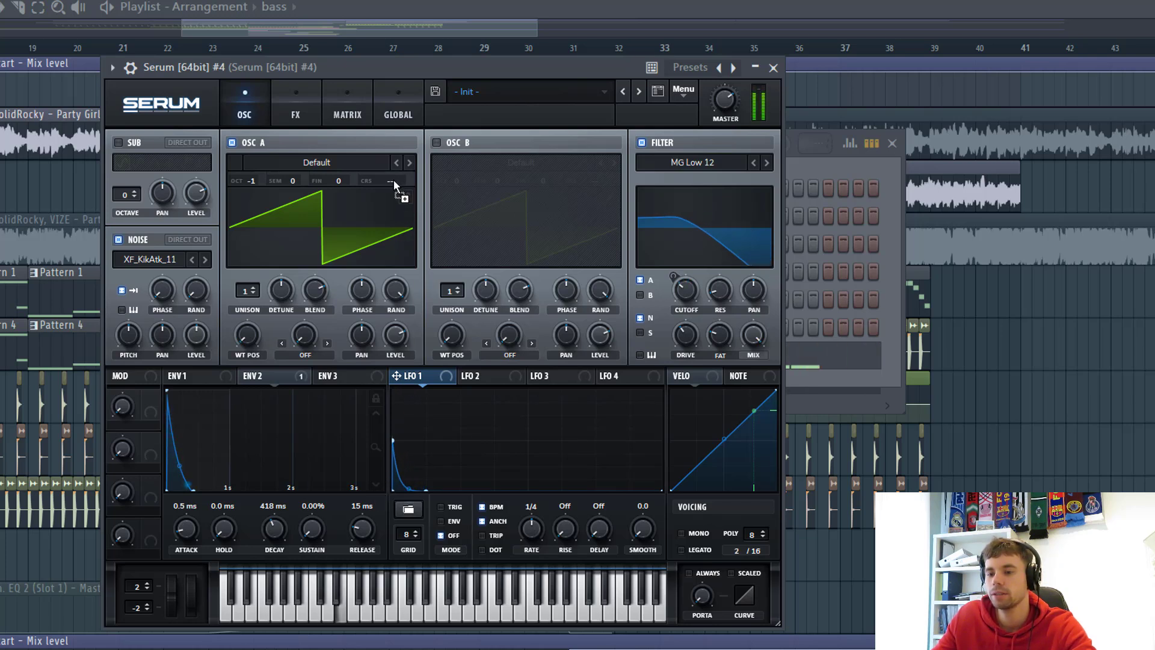
{"action": "left_click", "coordinate": [361, 103]}
{"action": "left_click", "coordinate": [486, 188]}
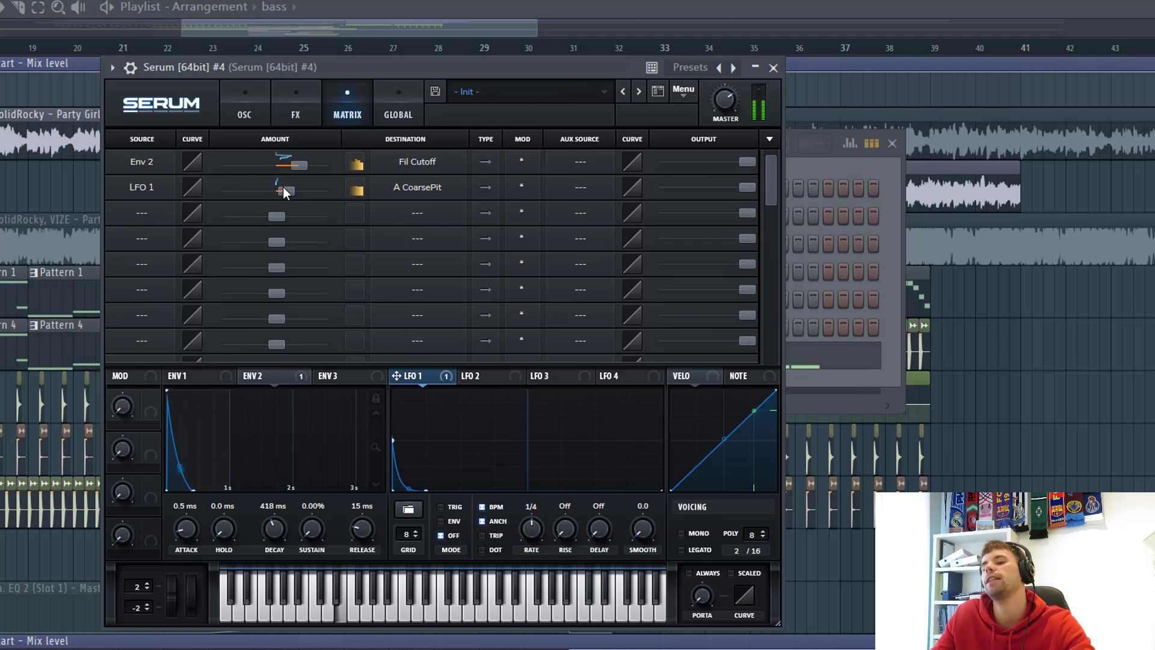
{"action": "mouse_move", "coordinate": [286, 188]}
{"action": "left_click_drag", "start_coordinate": [287, 188], "coordinate": [348, 200]}
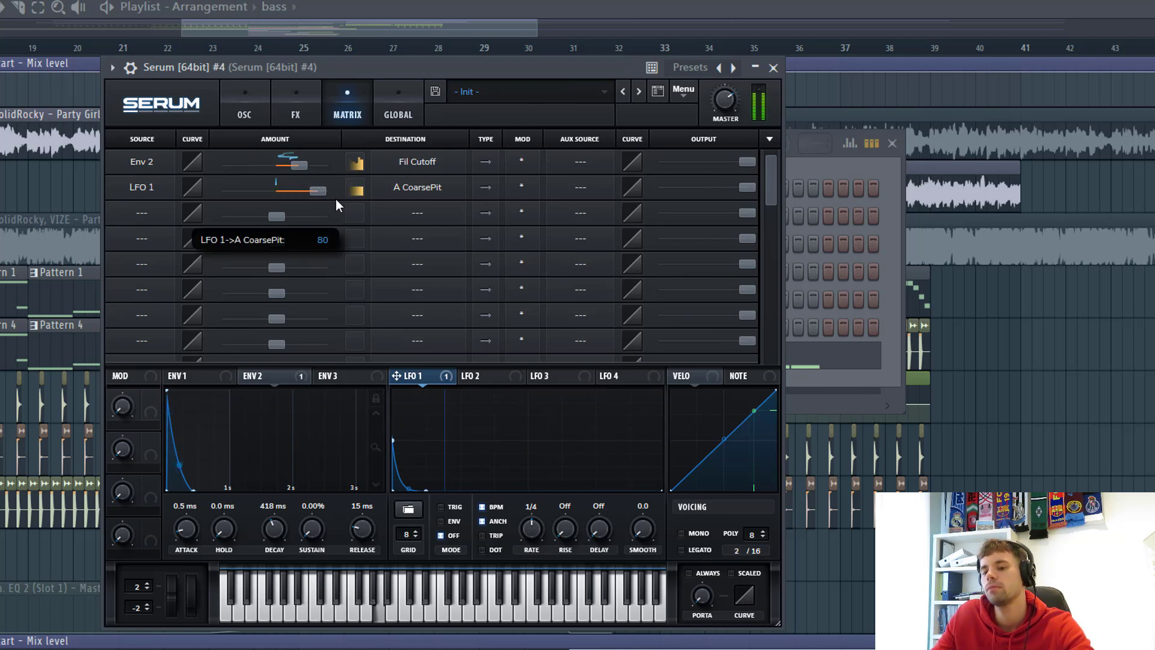
{"action": "left_click_drag", "start_coordinate": [354, 197], "coordinate": [294, 203]}
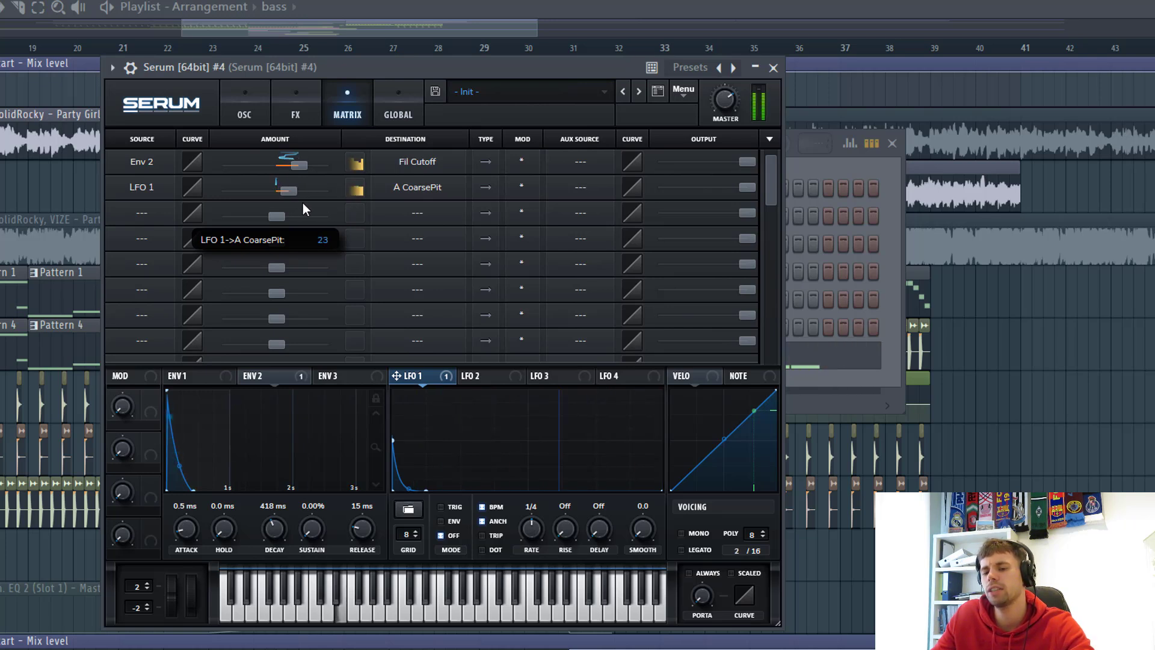
Turn off LFO 1's BPM sync, set its rate to 2.4 Hz, and switch it to trigger mode
{"action": "left_click", "coordinate": [497, 505]}
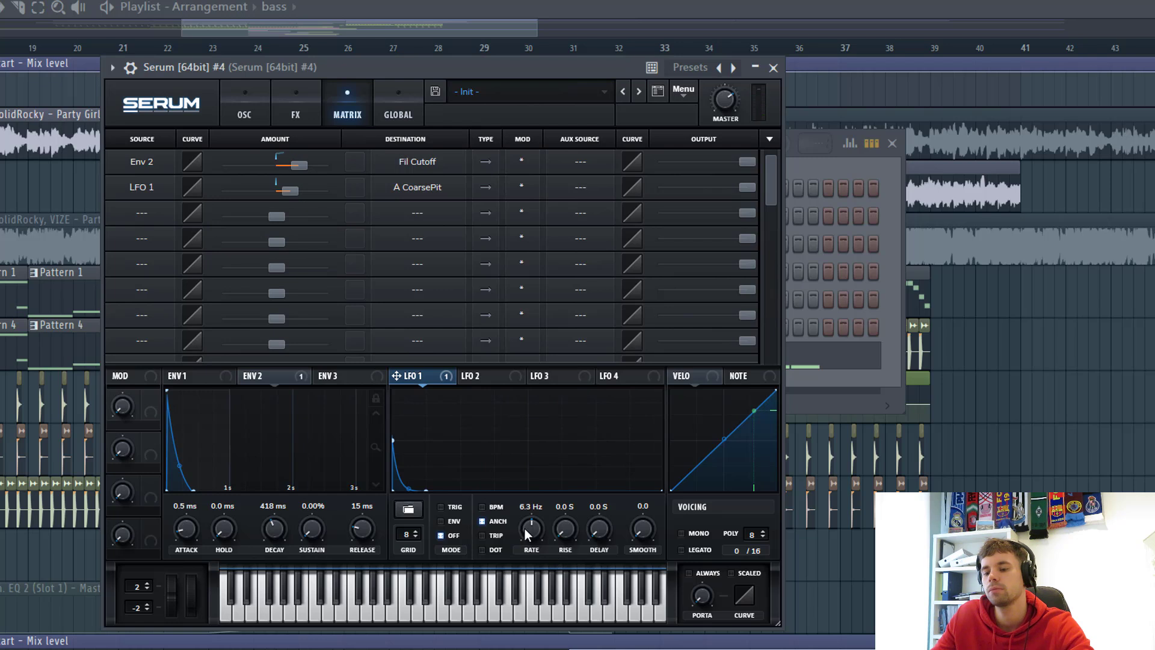
{"action": "left_click_drag", "start_coordinate": [518, 529], "coordinate": [514, 533]}
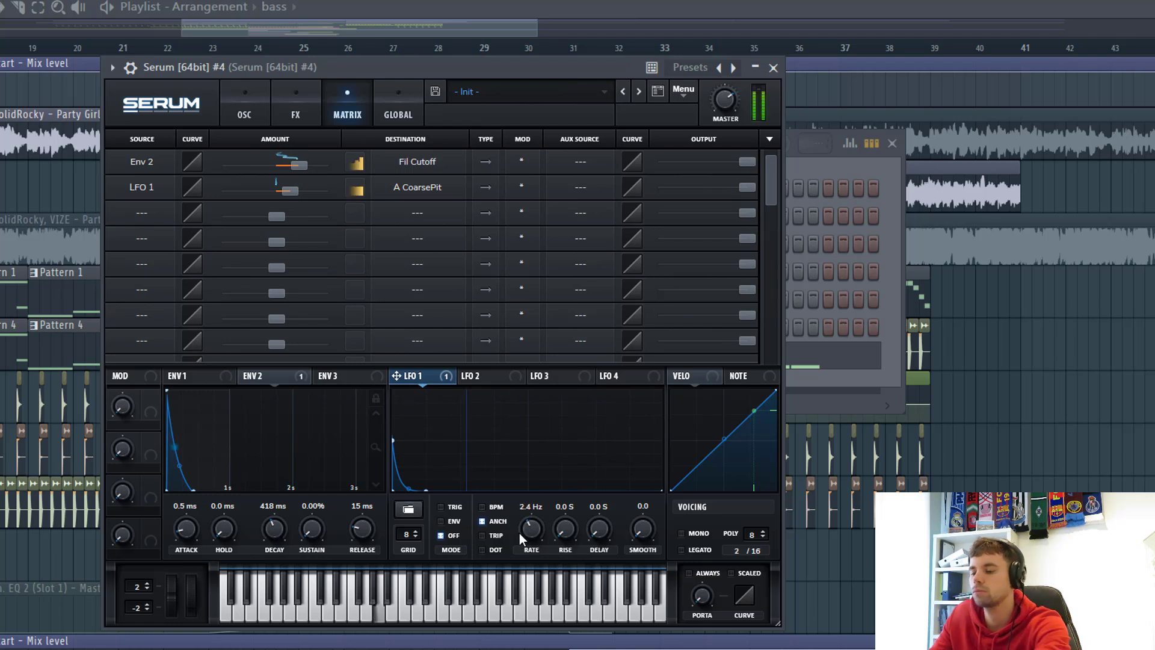
{"action": "left_click", "coordinate": [447, 505]}
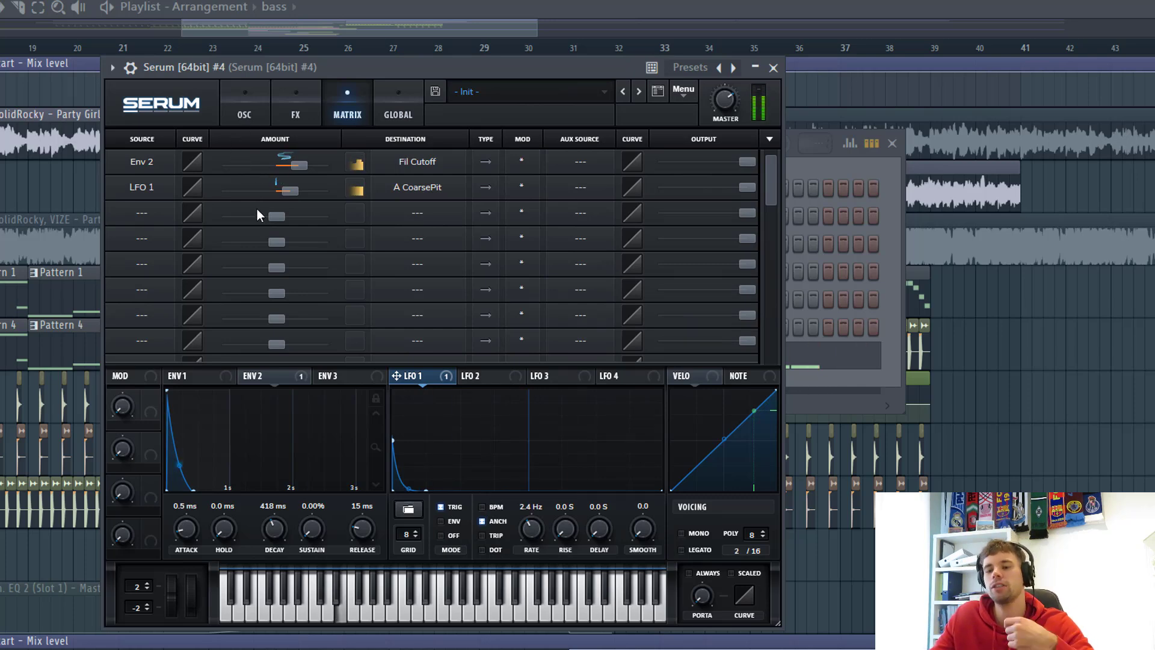
Set the LFO 1 modulation amount on oscillator A's coarse pitch to 31
{"action": "left_click", "coordinate": [243, 116]}
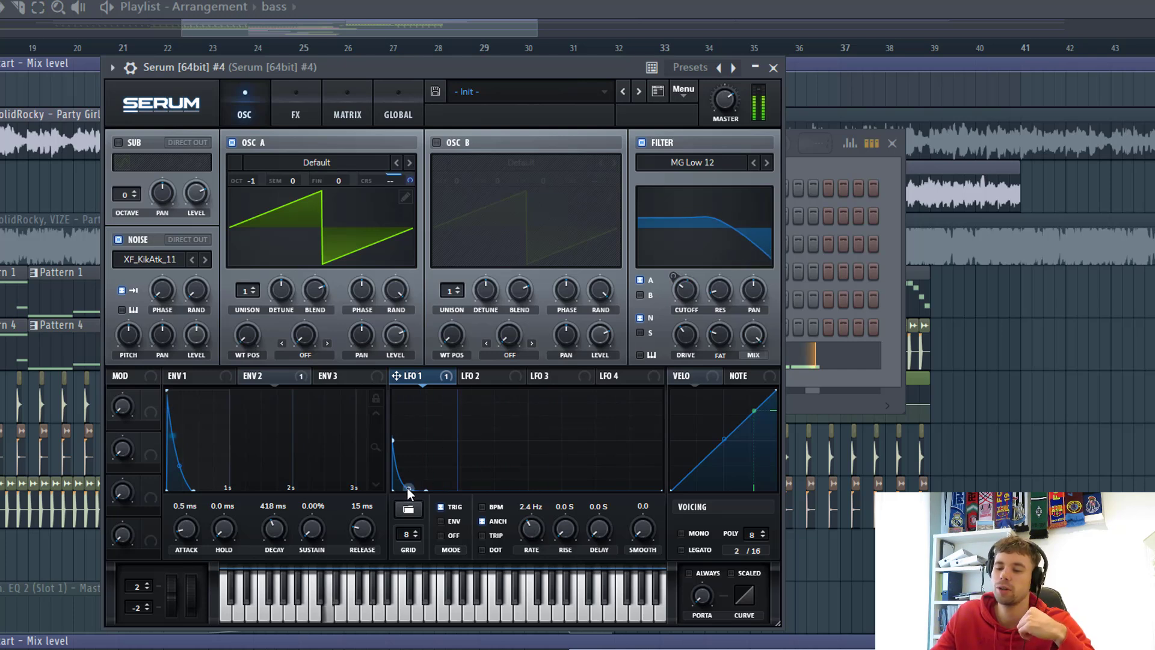
{"action": "left_click", "coordinate": [347, 111]}
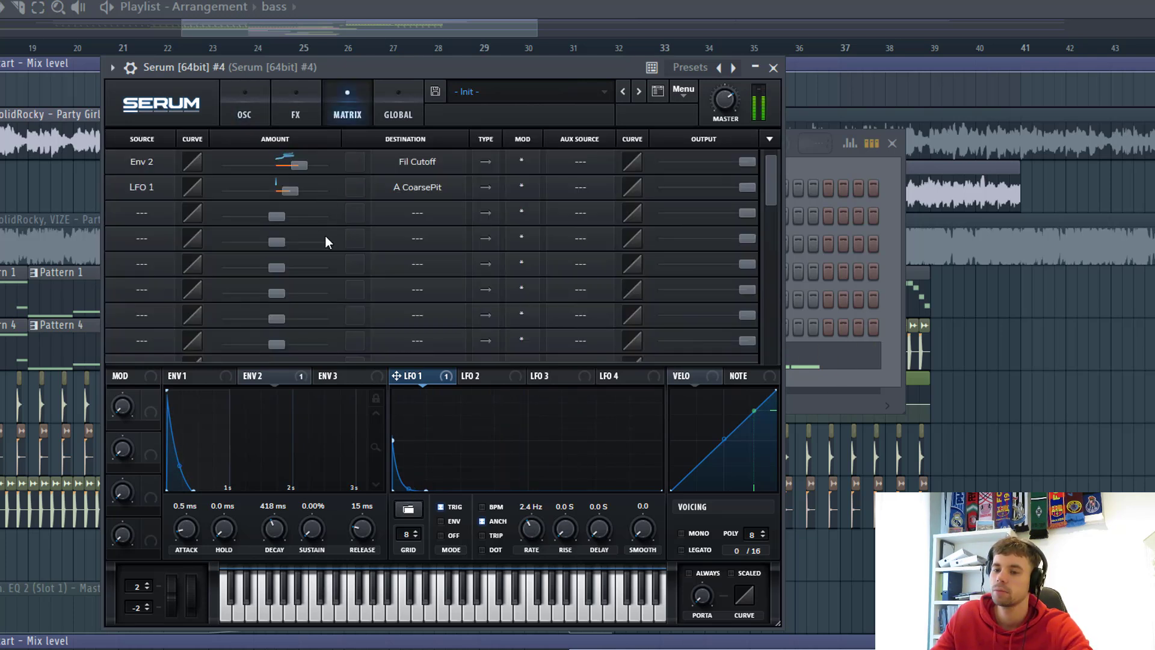
{"action": "left_click_drag", "start_coordinate": [288, 190], "coordinate": [292, 190]}
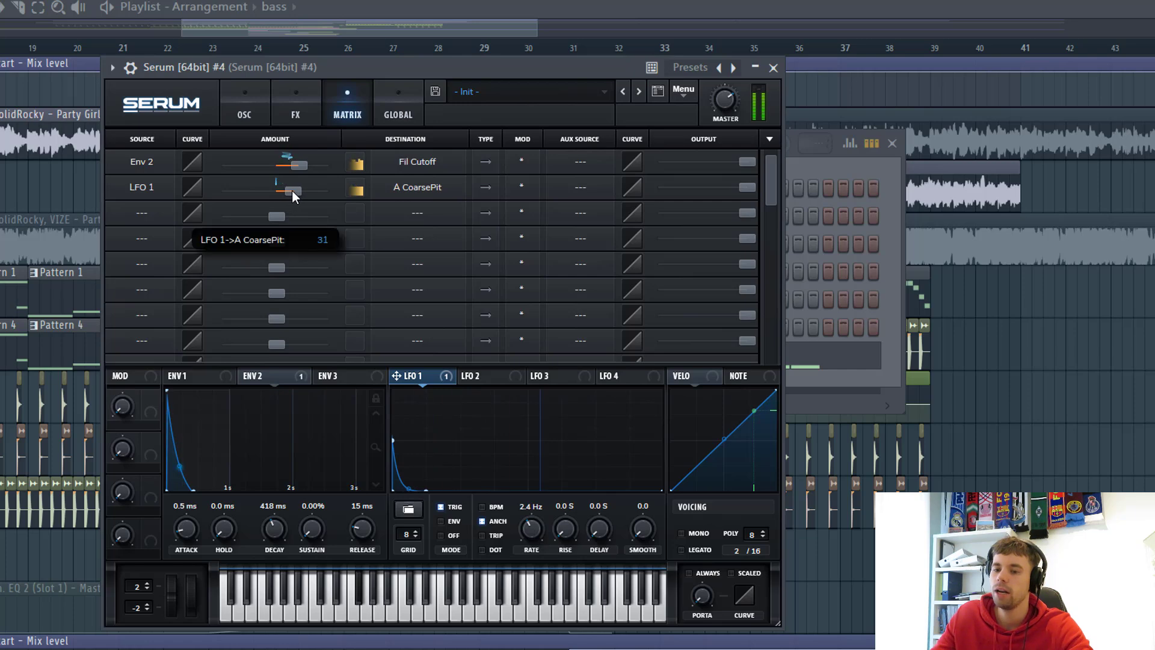
Route Env 3 to the global Amp destination in the modulation matrix
{"action": "left_click", "coordinate": [253, 118]}
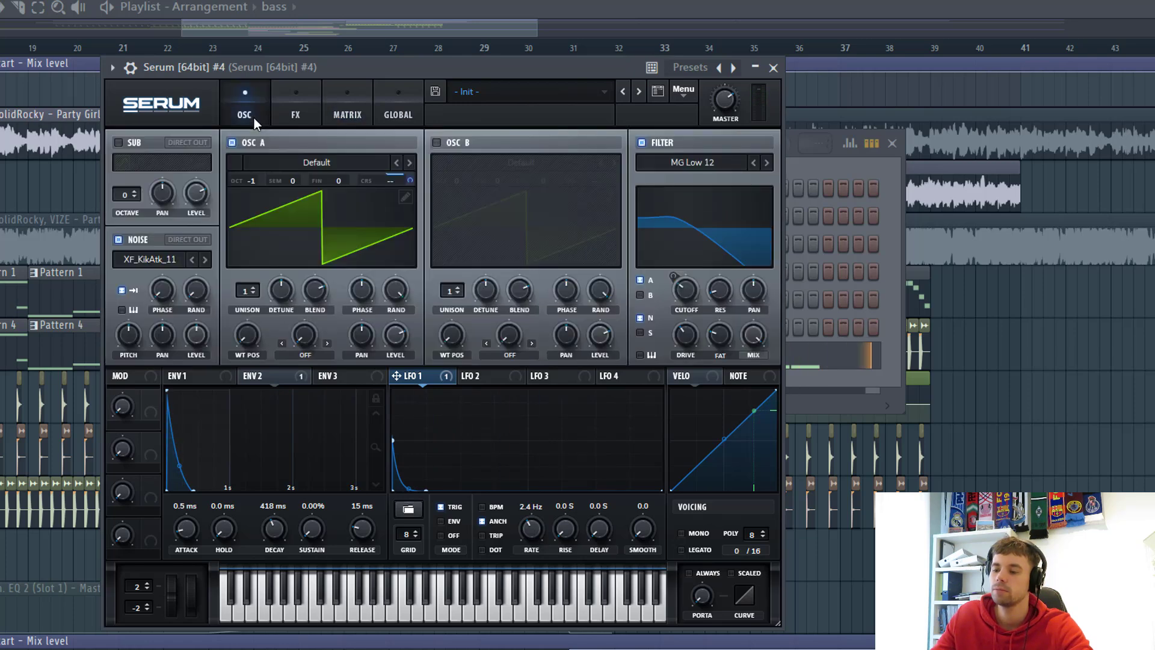
{"action": "left_click", "coordinate": [339, 376]}
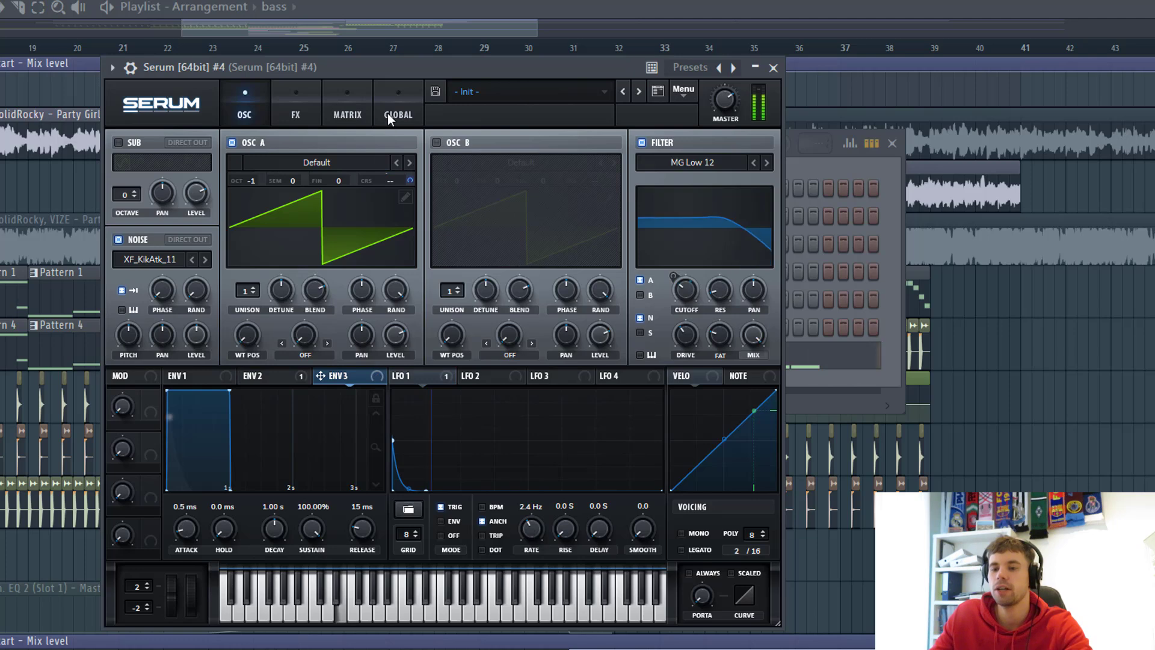
{"action": "left_click", "coordinate": [347, 111]}
{"action": "left_click", "coordinate": [128, 218]}
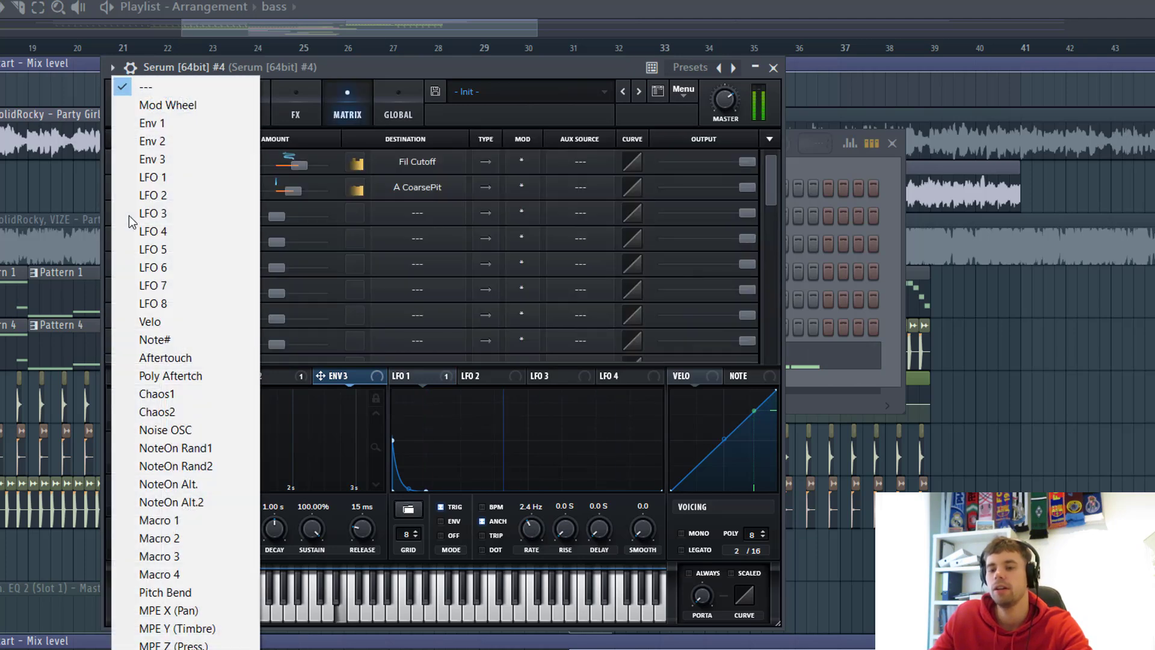
{"action": "left_click", "coordinate": [140, 158]}
{"action": "left_click", "coordinate": [397, 214]}
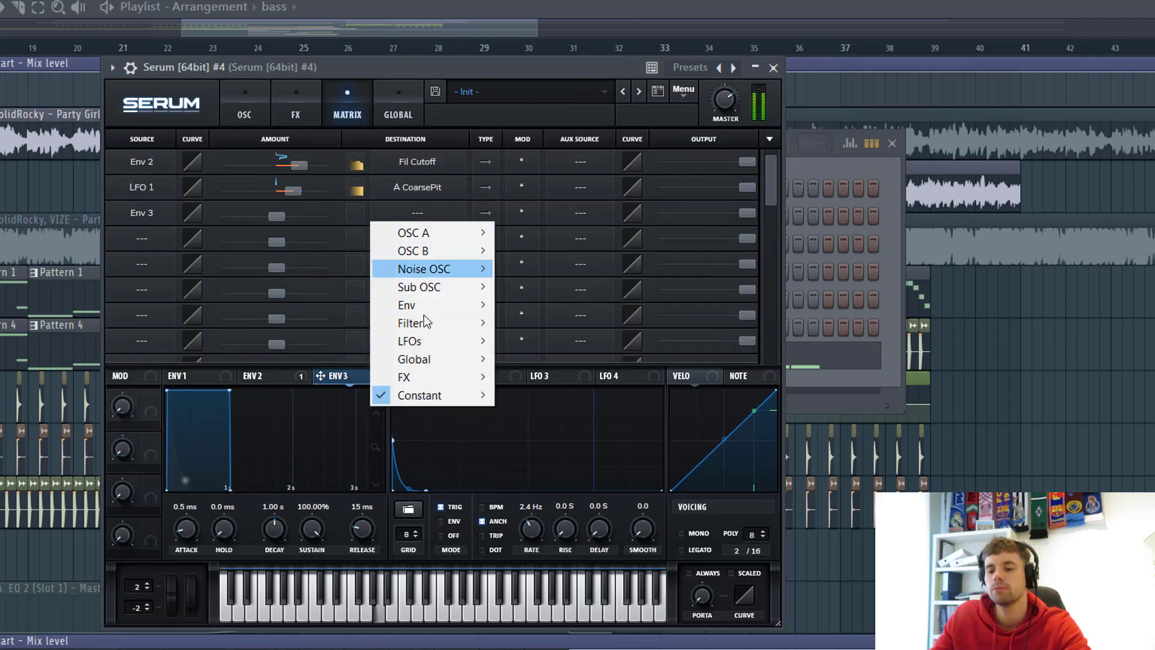
{"action": "mouse_move", "coordinate": [426, 356]}
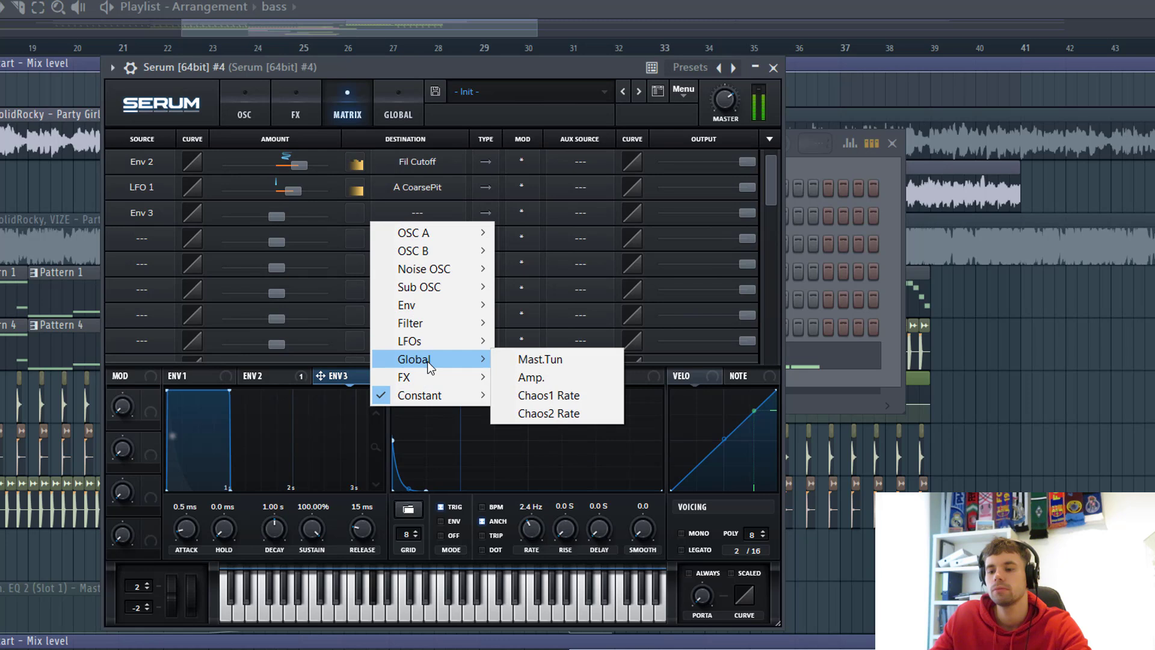
{"action": "left_click", "coordinate": [530, 376]}
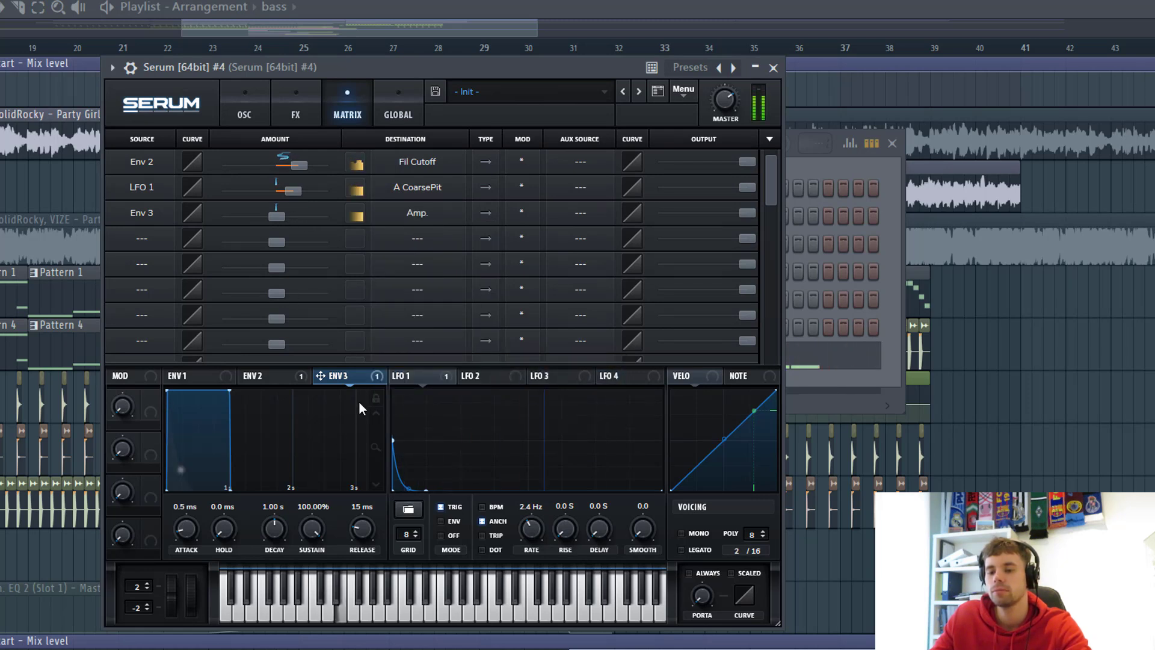
Set Env 3's sustain to 0%, its decay to 0 ms, and its hold to 10 ms
{"action": "left_click_drag", "start_coordinate": [312, 526], "coordinate": [311, 578]}
{"action": "left_click_drag", "start_coordinate": [275, 530], "coordinate": [274, 577]}
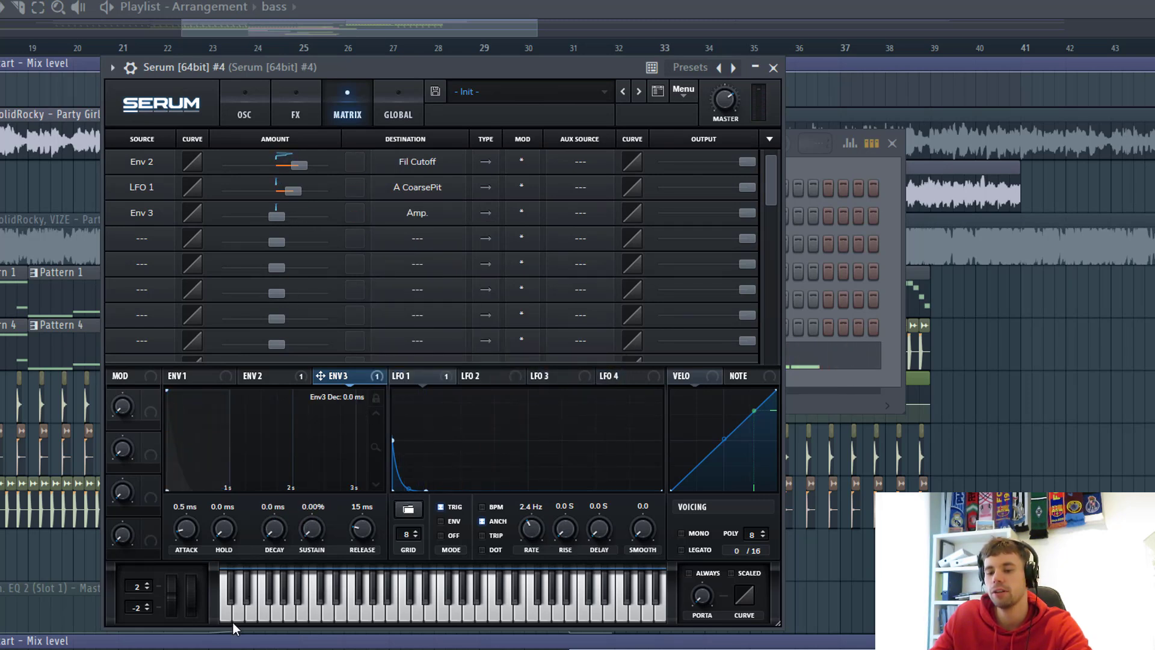
{"action": "left_click_drag", "start_coordinate": [235, 538], "coordinate": [226, 529]}
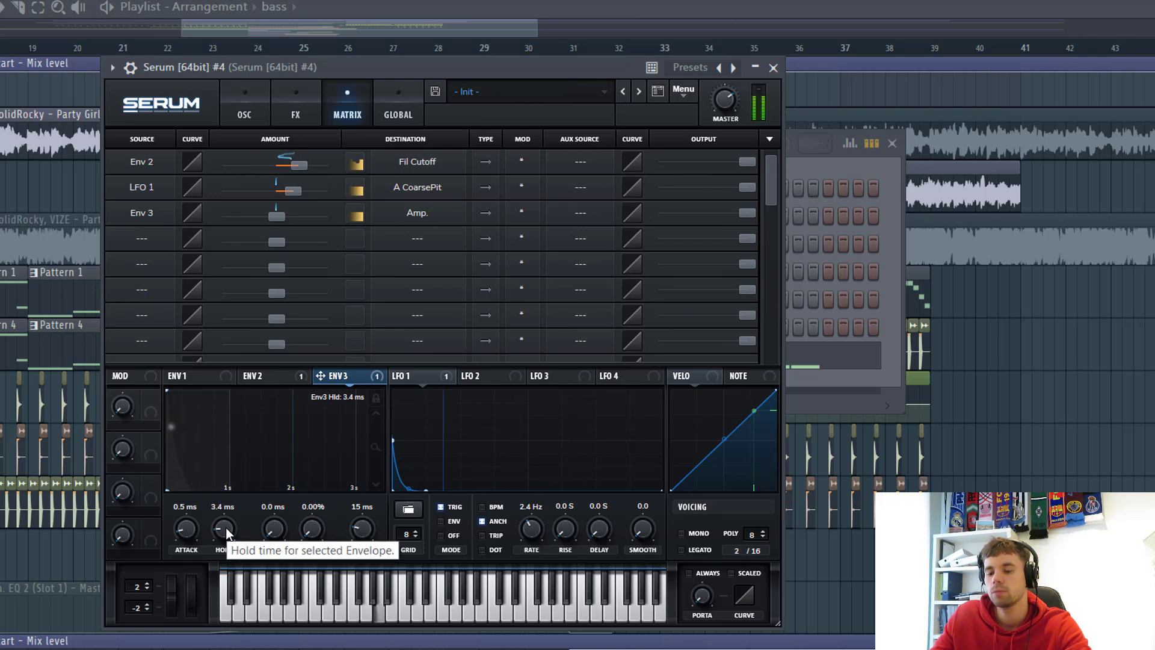
Raise the Env 3 modulation amount on Amp to just below the positive maximum
{"action": "left_click_drag", "start_coordinate": [279, 214], "coordinate": [349, 298]}
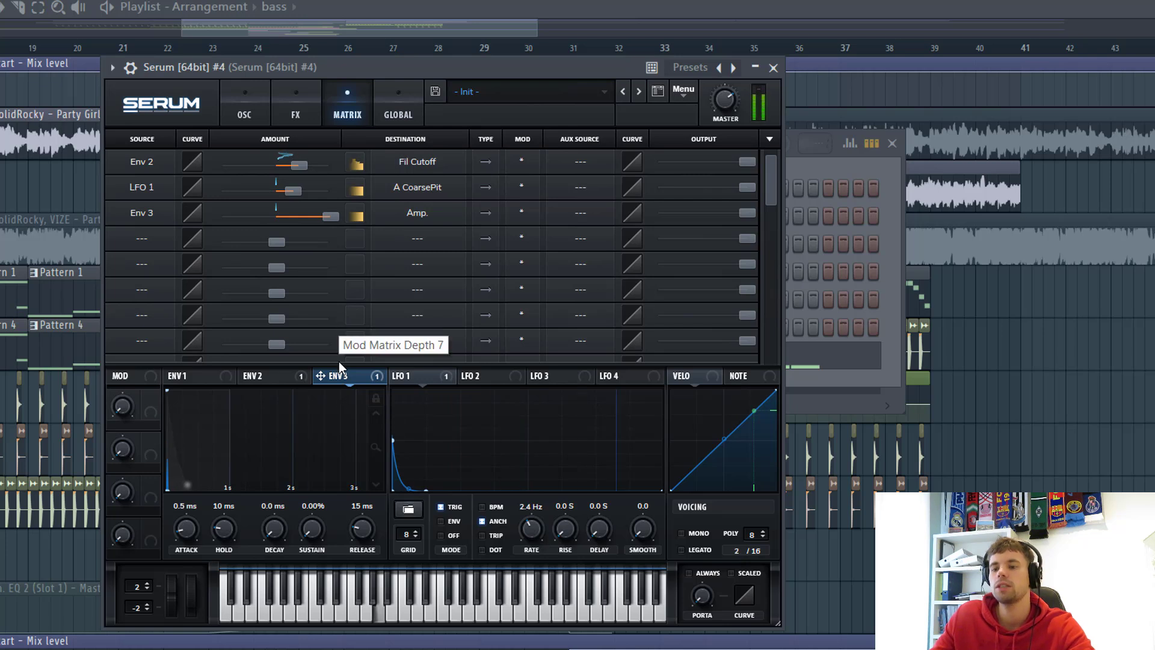
{"action": "left_click_drag", "start_coordinate": [334, 213], "coordinate": [353, 239]}
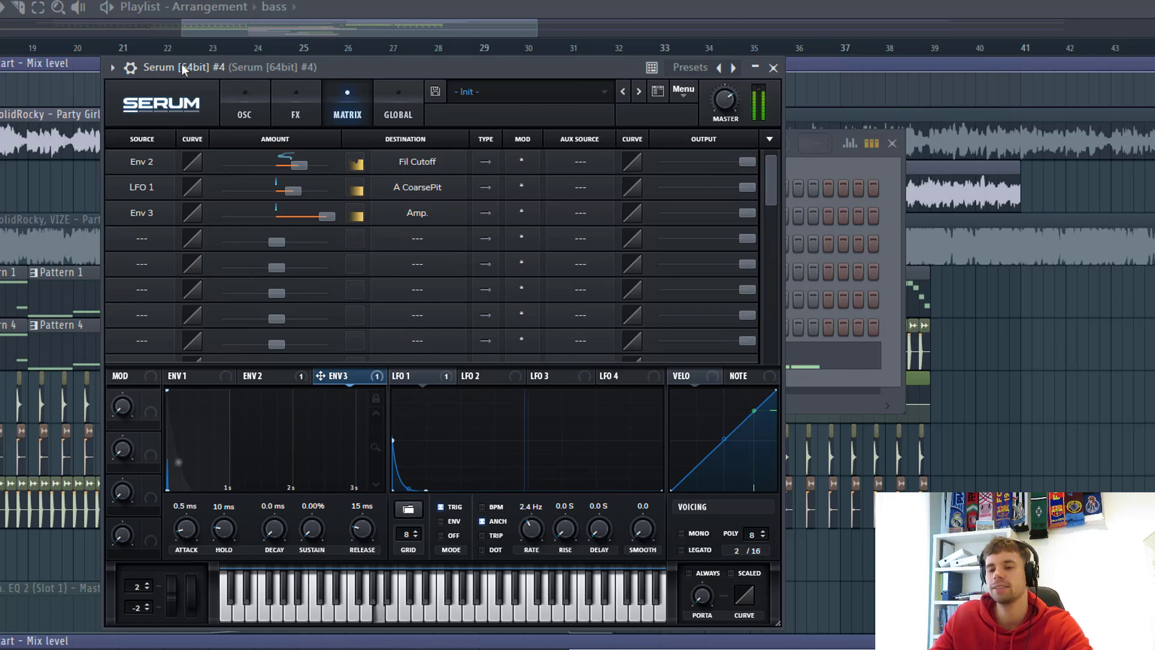
Enable the Hyper/Dimension effect, reduce the Dimension size, and set the Dimension mix to 21%
{"action": "left_click", "coordinate": [262, 102]}
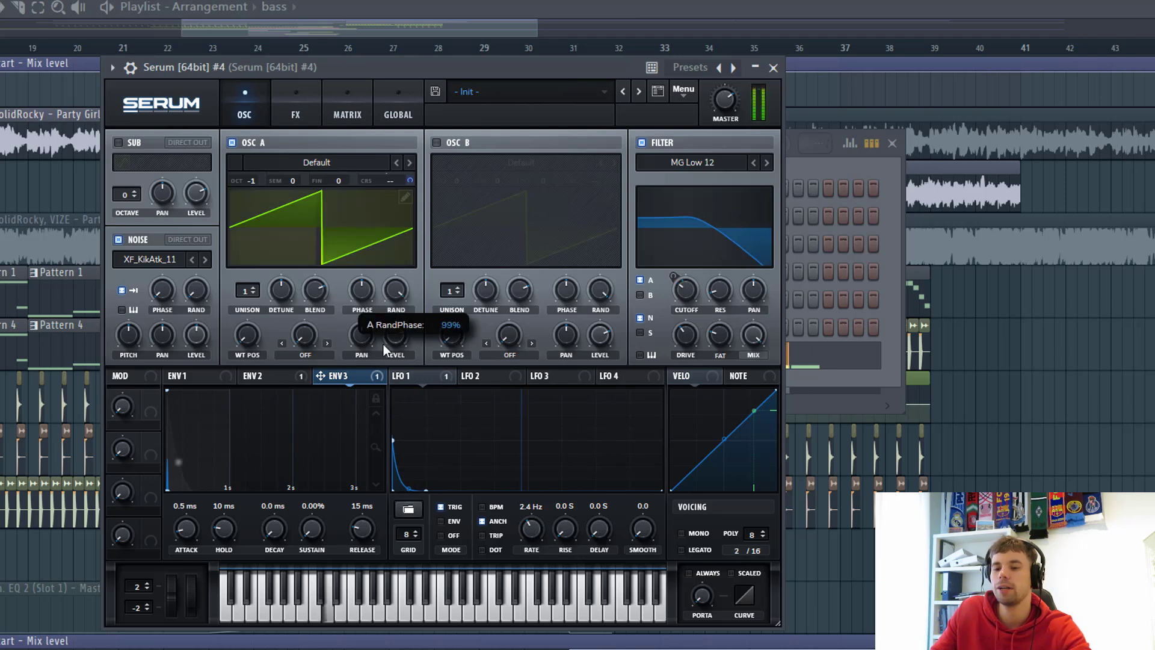
{"action": "left_click", "coordinate": [299, 111]}
{"action": "left_click", "coordinate": [122, 146]}
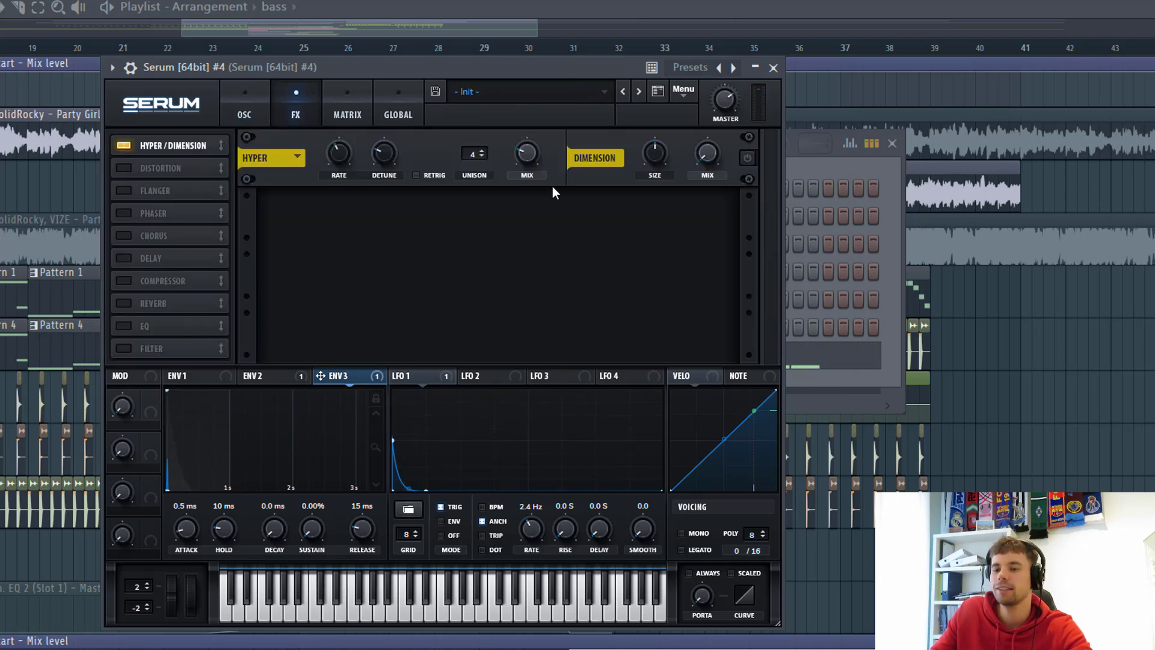
{"action": "left_click", "coordinate": [747, 157]}
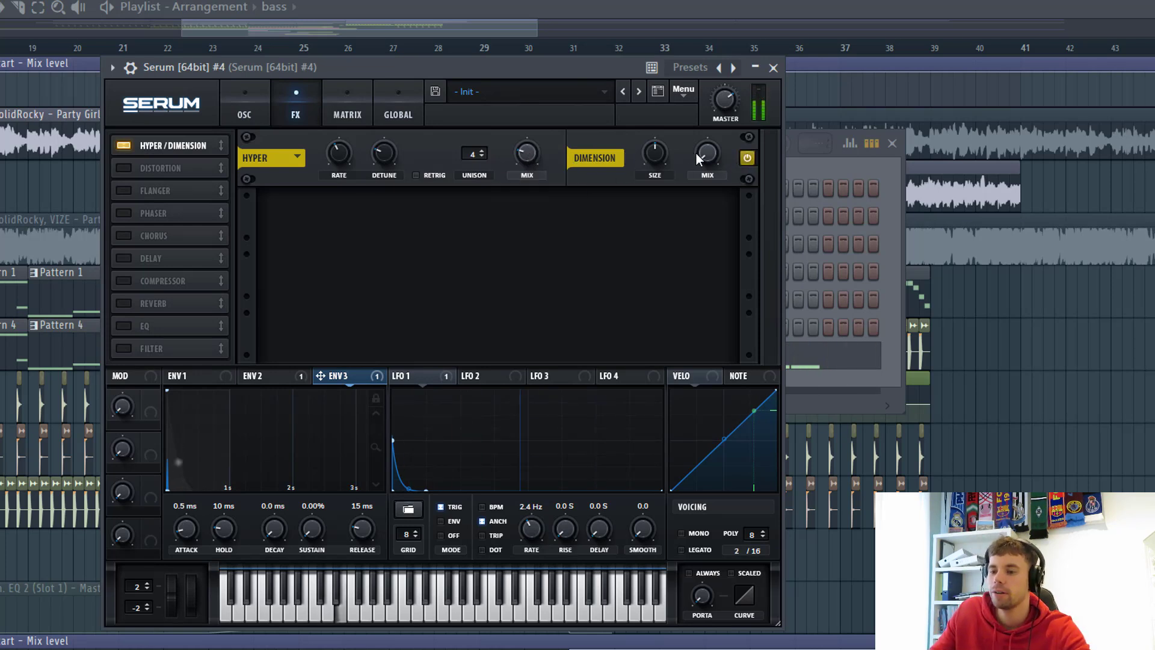
{"action": "left_click_drag", "start_coordinate": [655, 153], "coordinate": [632, 173]}
{"action": "mouse_move", "coordinate": [699, 167]}
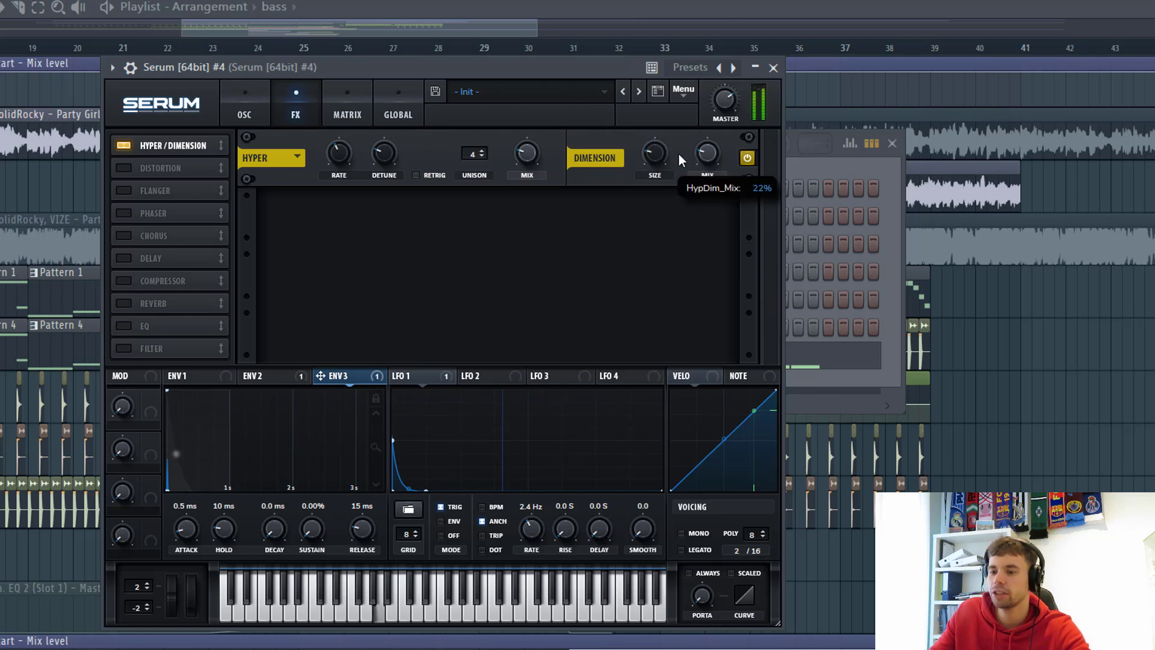
{"action": "left_click_drag", "start_coordinate": [702, 154], "coordinate": [702, 155]}
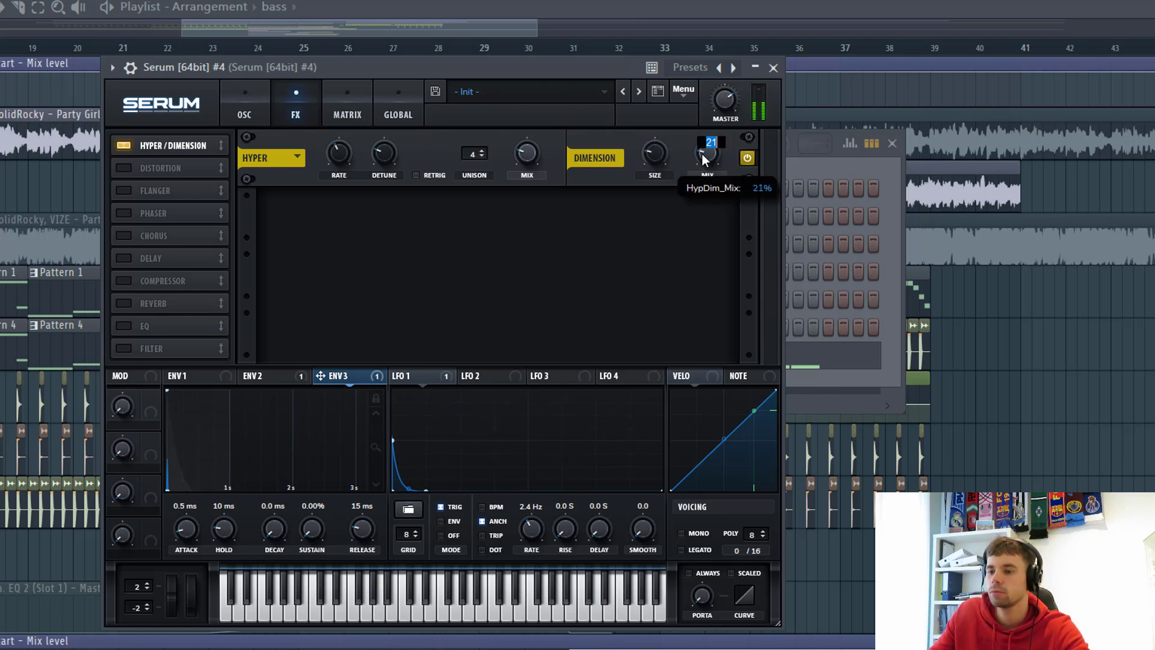
Set the LFO 1 modulation amount on oscillator A's coarse pitch to 27
{"action": "left_click", "coordinate": [348, 111]}
{"action": "scroll", "coordinate": [290, 191], "scroll_direction": "down", "scroll_amount": 3}
{"action": "scroll", "coordinate": [290, 190], "scroll_direction": "up", "scroll_amount": 2}
{"action": "mouse_move", "coordinate": [290, 188]}
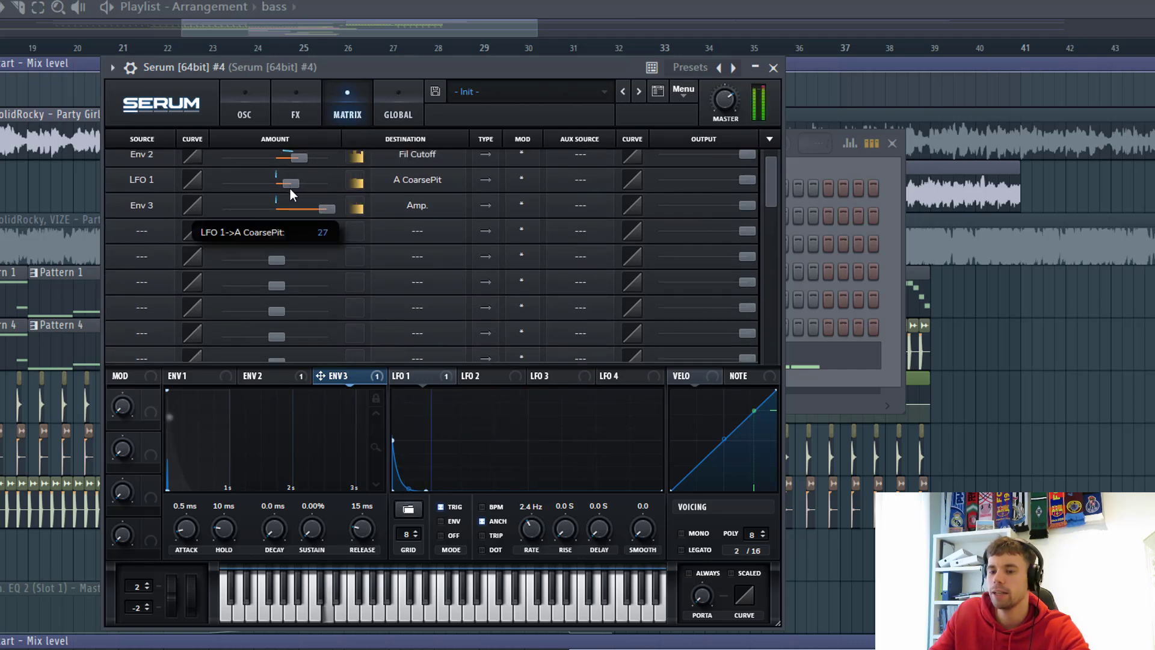
Enable the distortion effect in Downsample mode and set its drive to 10%
{"action": "left_click", "coordinate": [305, 116]}
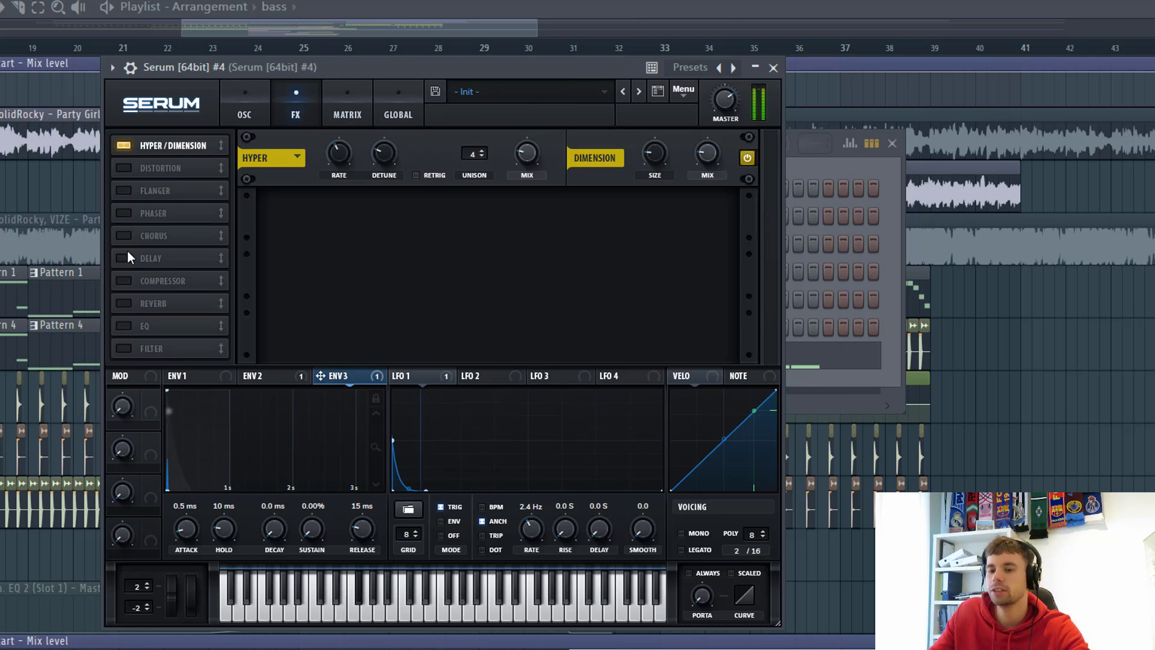
{"action": "left_click", "coordinate": [122, 171]}
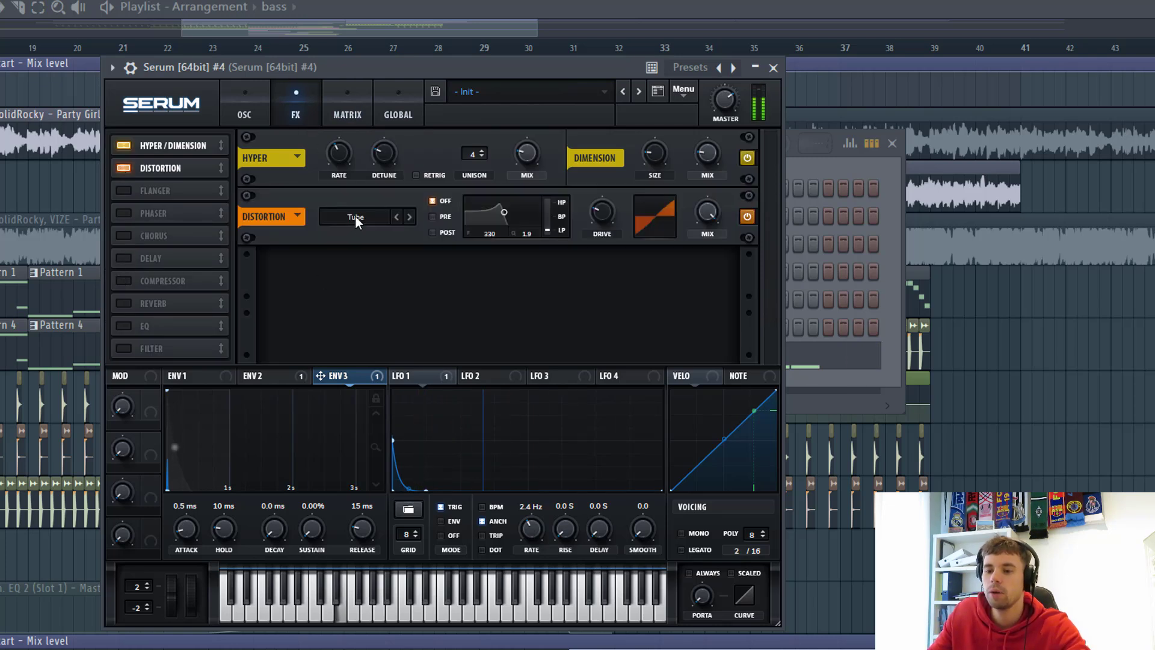
{"action": "left_click", "coordinate": [355, 216]}
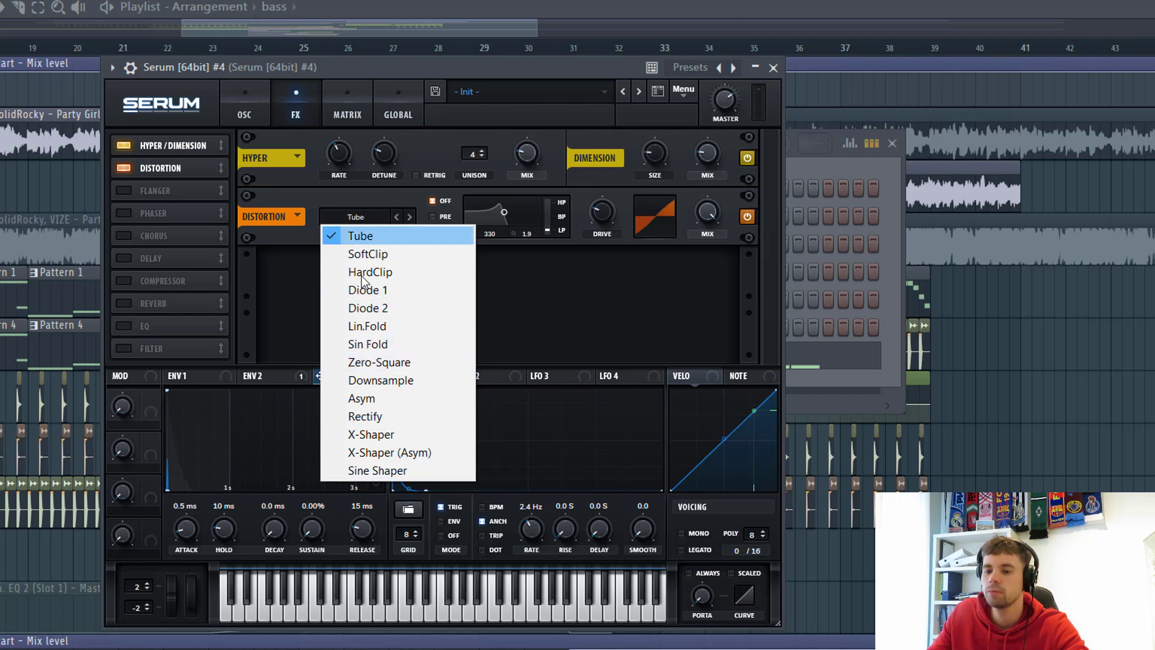
{"action": "left_click", "coordinate": [365, 383]}
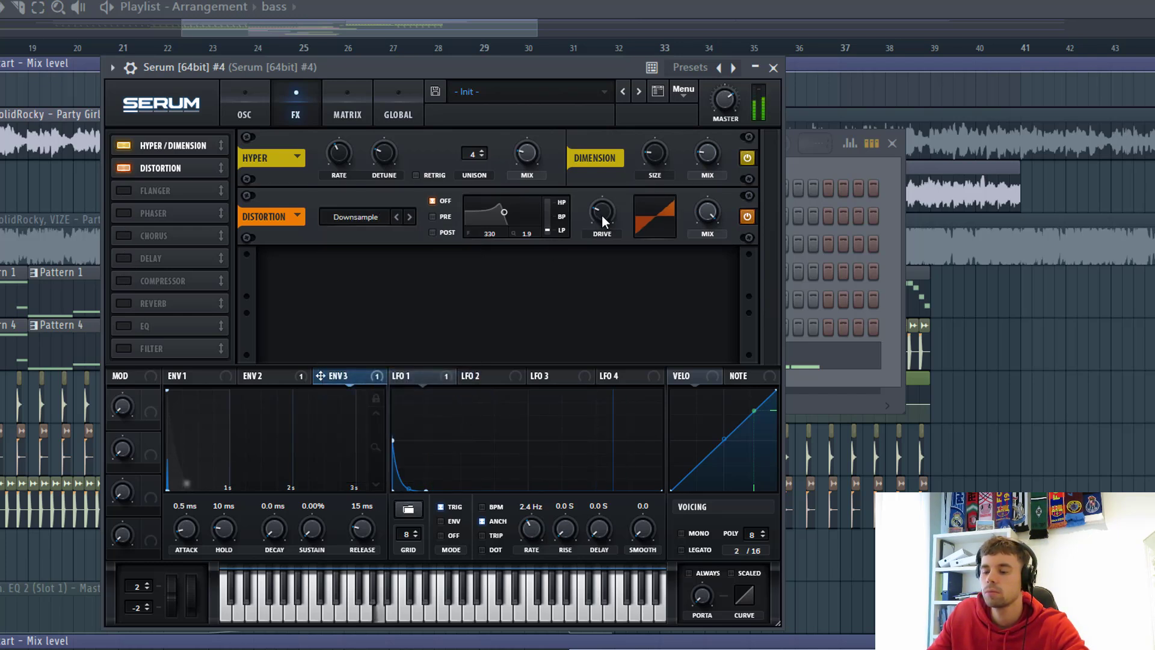
{"action": "double_click", "coordinate": [601, 213]}
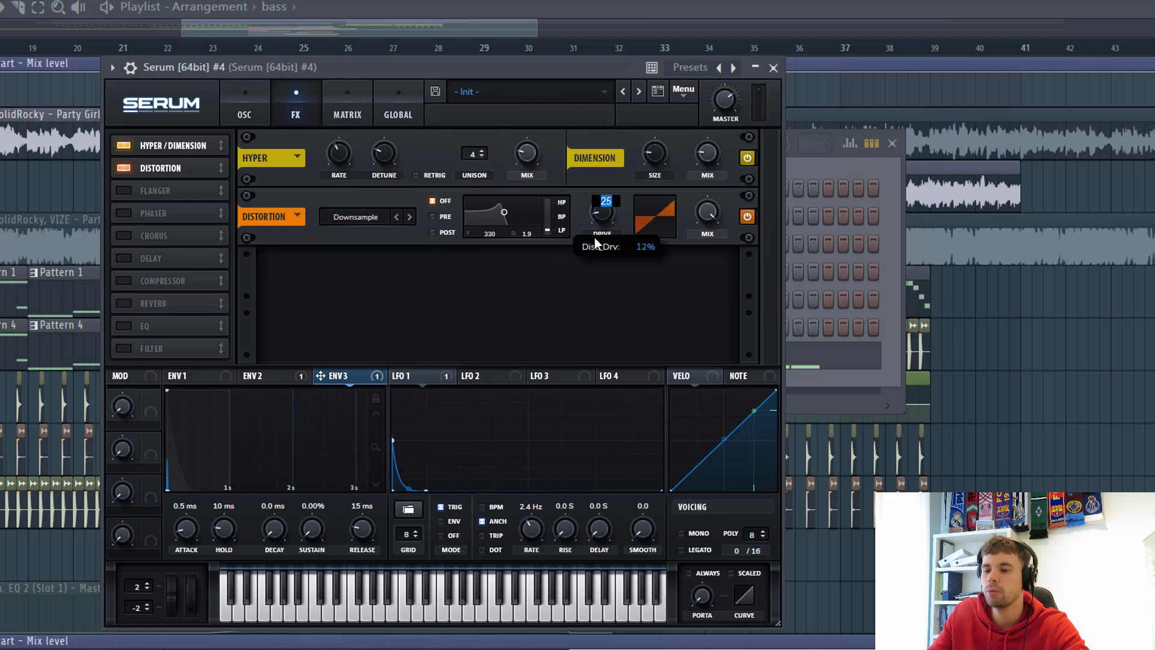
{"action": "left_click", "coordinate": [600, 212]}
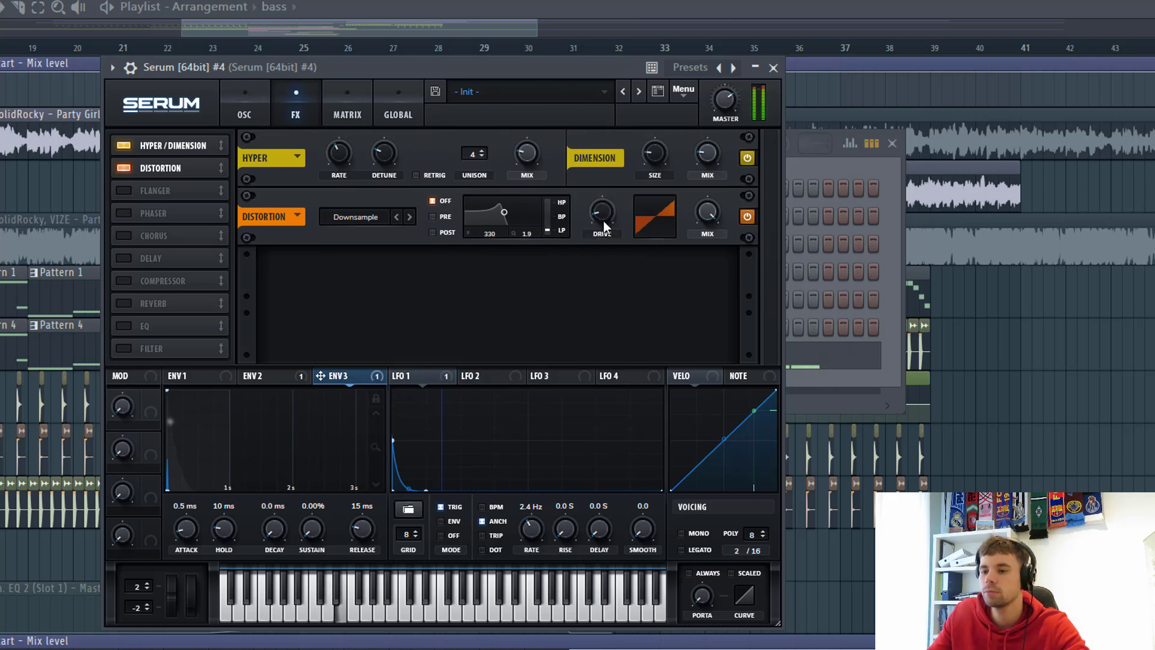
{"action": "mouse_move", "coordinate": [604, 221]}
{"action": "scroll", "coordinate": [603, 221], "scroll_direction": "down", "scroll_amount": 1}
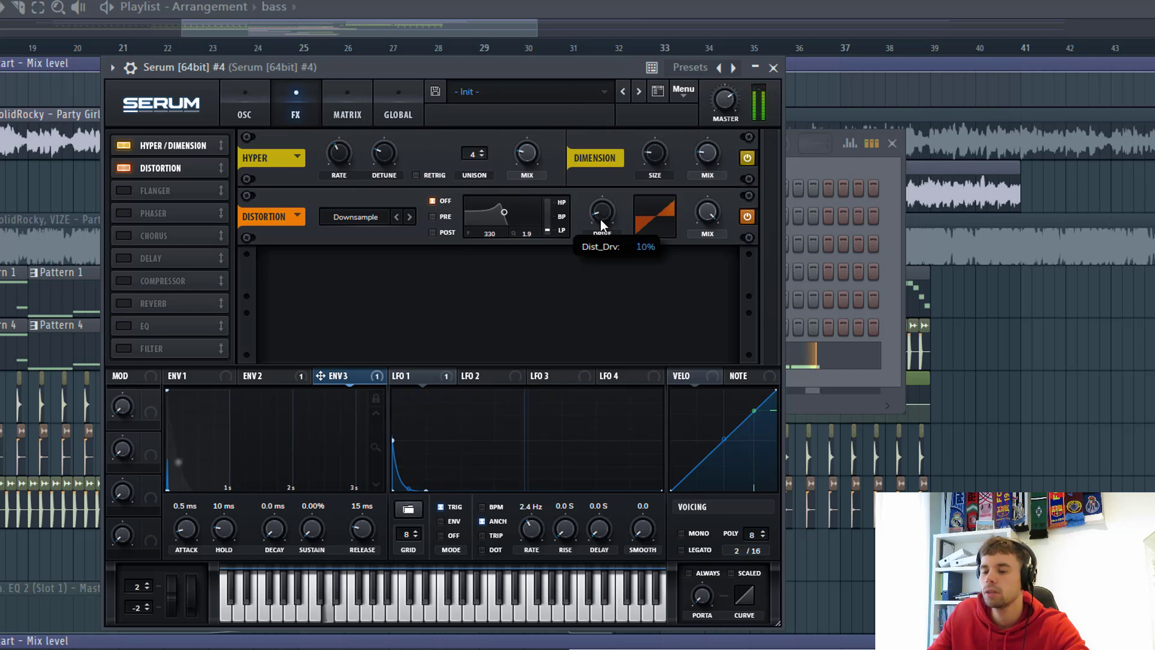
Enable the compressor, place it directly after the distortion in the effects chain, and switch on multiband
{"action": "left_click", "coordinate": [129, 280]}
{"action": "left_click_drag", "start_coordinate": [129, 280], "coordinate": [170, 190]}
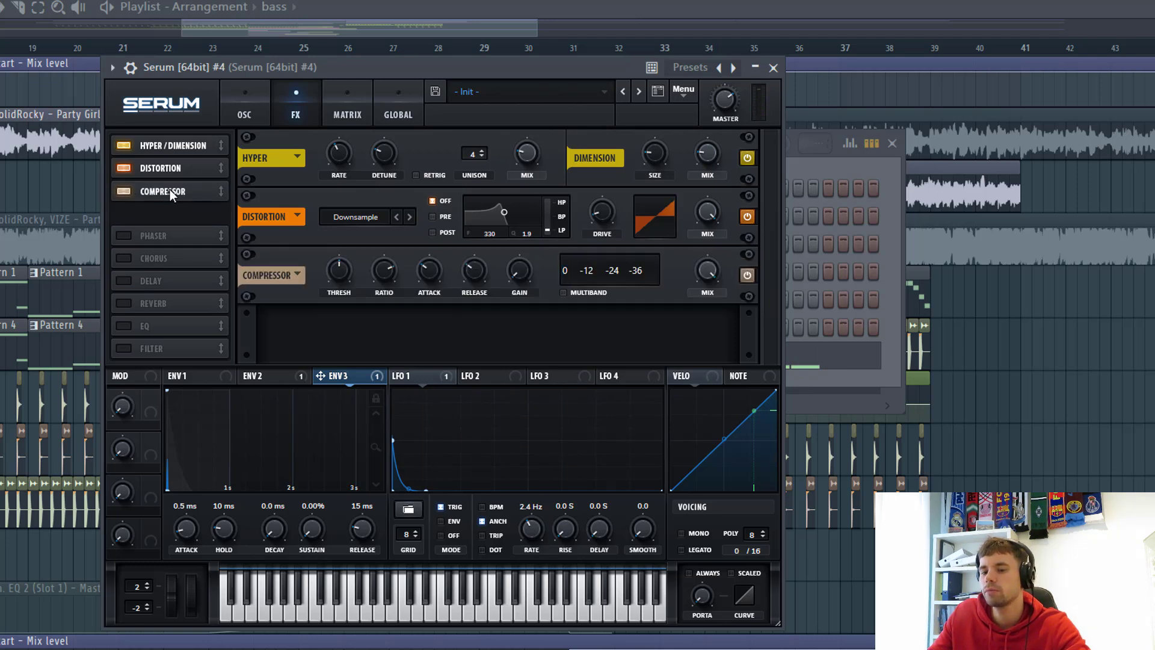
{"action": "left_click", "coordinate": [567, 295]}
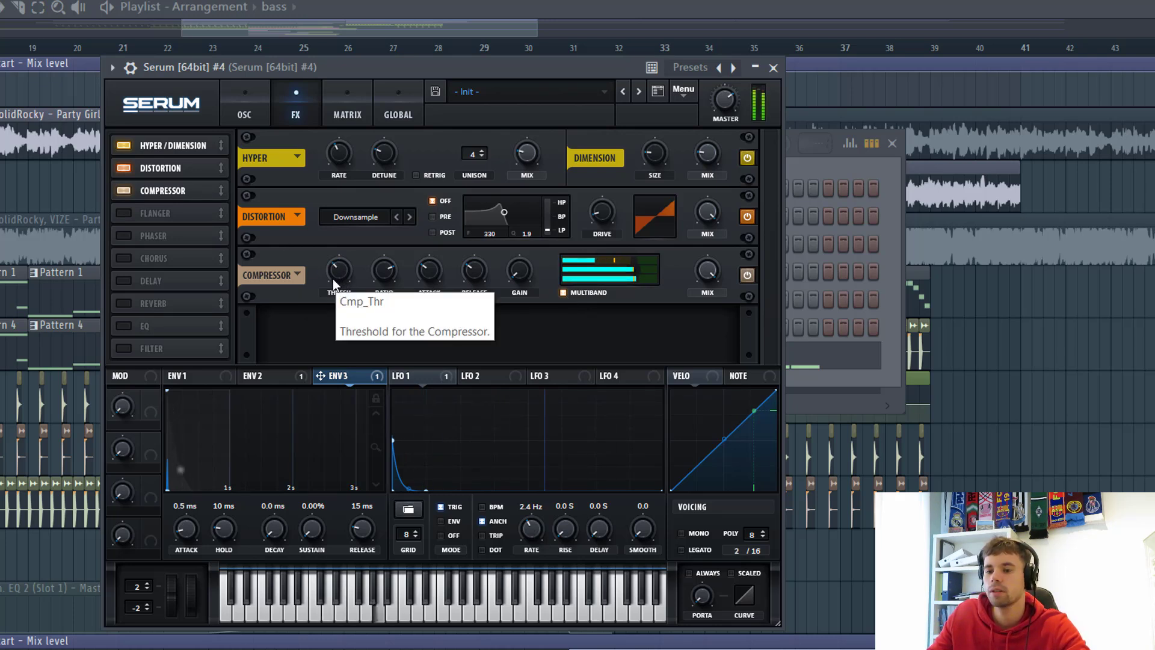
Add the MG Low 6 effects filter after the compressor with cutoff at about 82 Hz and modulate that cutoff with Env 2
{"action": "left_click", "coordinate": [138, 349]}
{"action": "left_click_drag", "start_coordinate": [139, 348], "coordinate": [177, 204]}
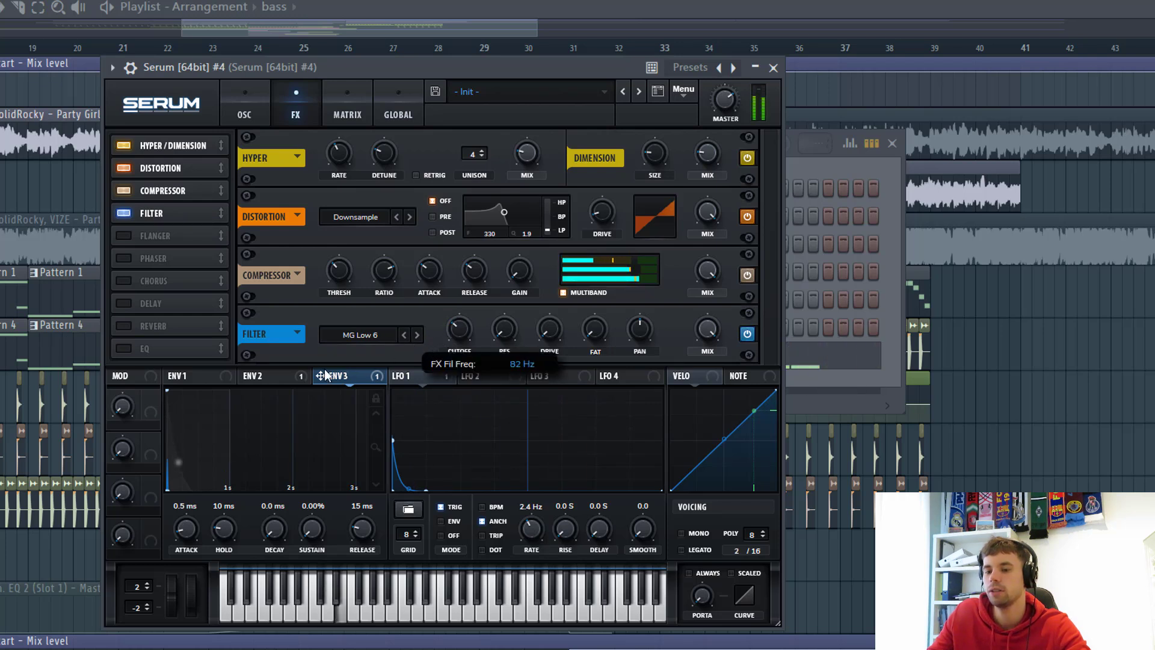
{"action": "left_click", "coordinate": [272, 376]}
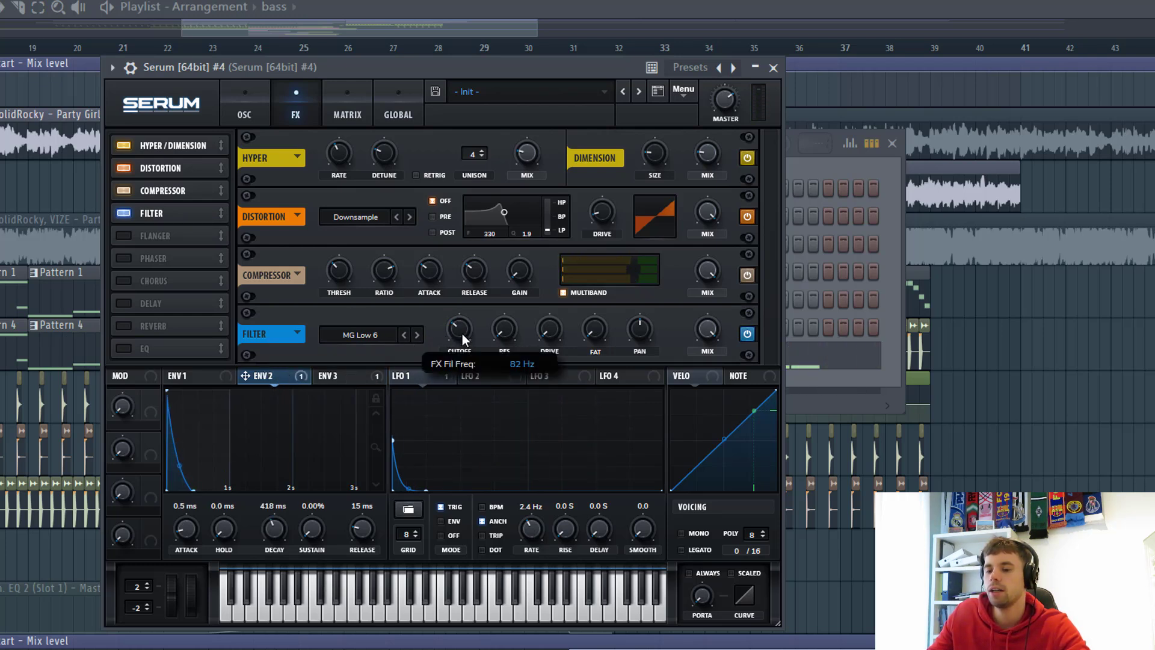
{"action": "left_click_drag", "start_coordinate": [470, 341], "coordinate": [447, 331]}
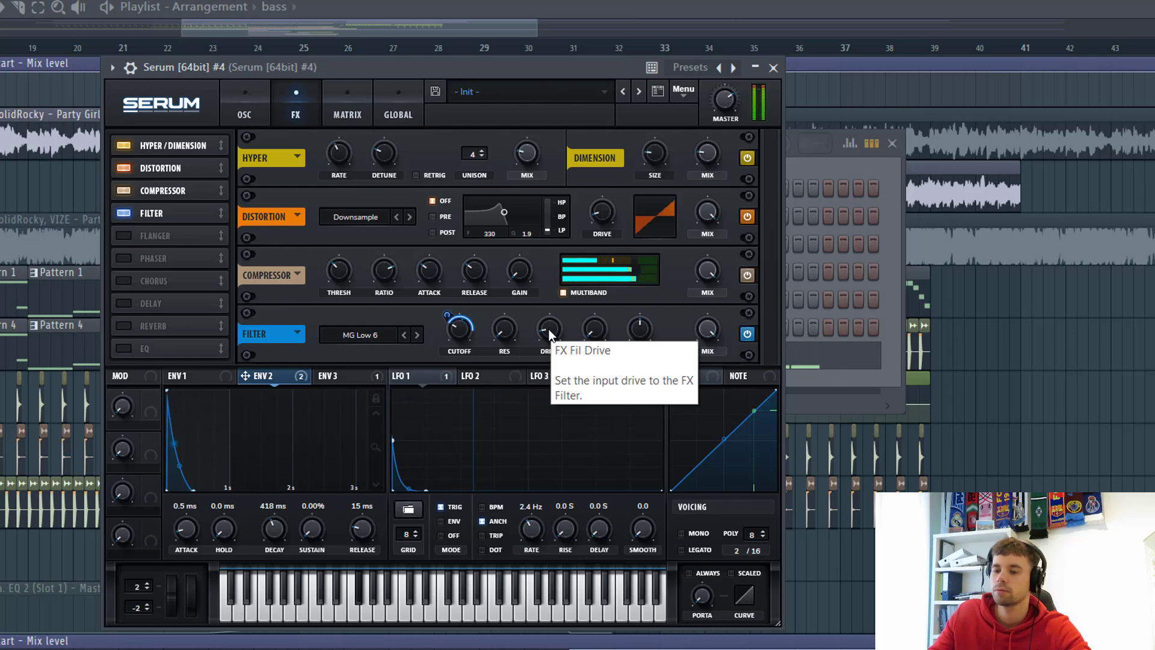
Show the oscillator page and move the Serum window lower to reveal the upper playlist tracks
{"action": "left_click", "coordinate": [254, 99]}
{"action": "left_click_drag", "start_coordinate": [352, 67], "coordinate": [469, 181]}
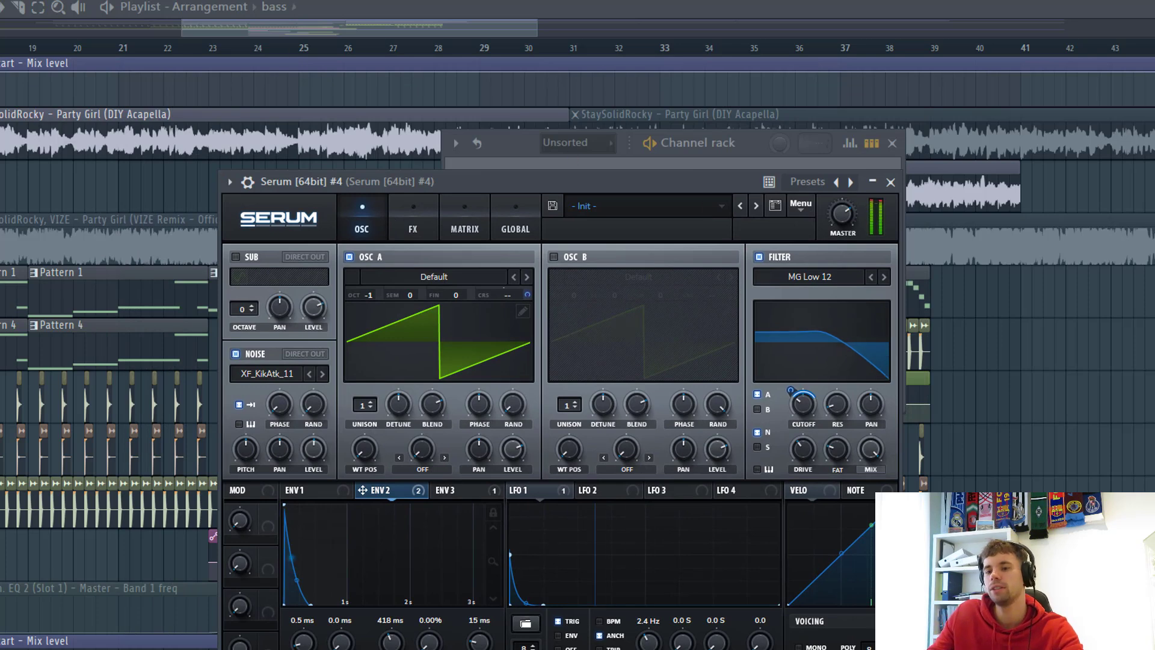
Return to the playlist and extend the lower Party Girl acapella clip to bar 41
{"action": "left_click", "coordinate": [201, 195]}
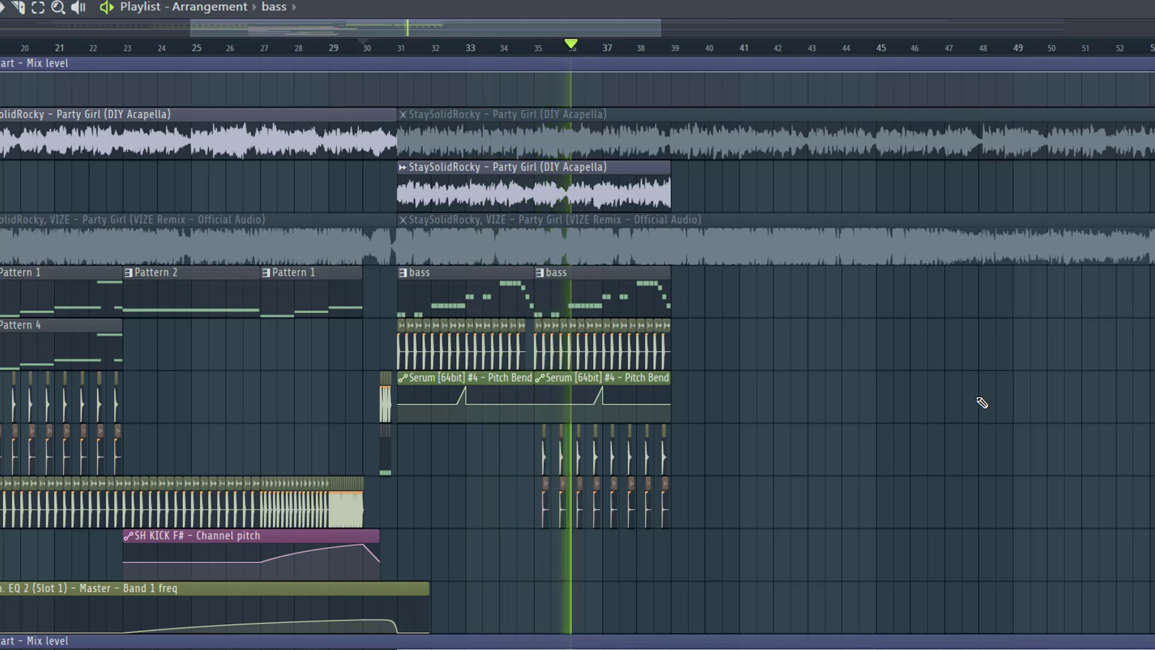
{"action": "left_click_drag", "start_coordinate": [671, 193], "coordinate": [740, 194]}
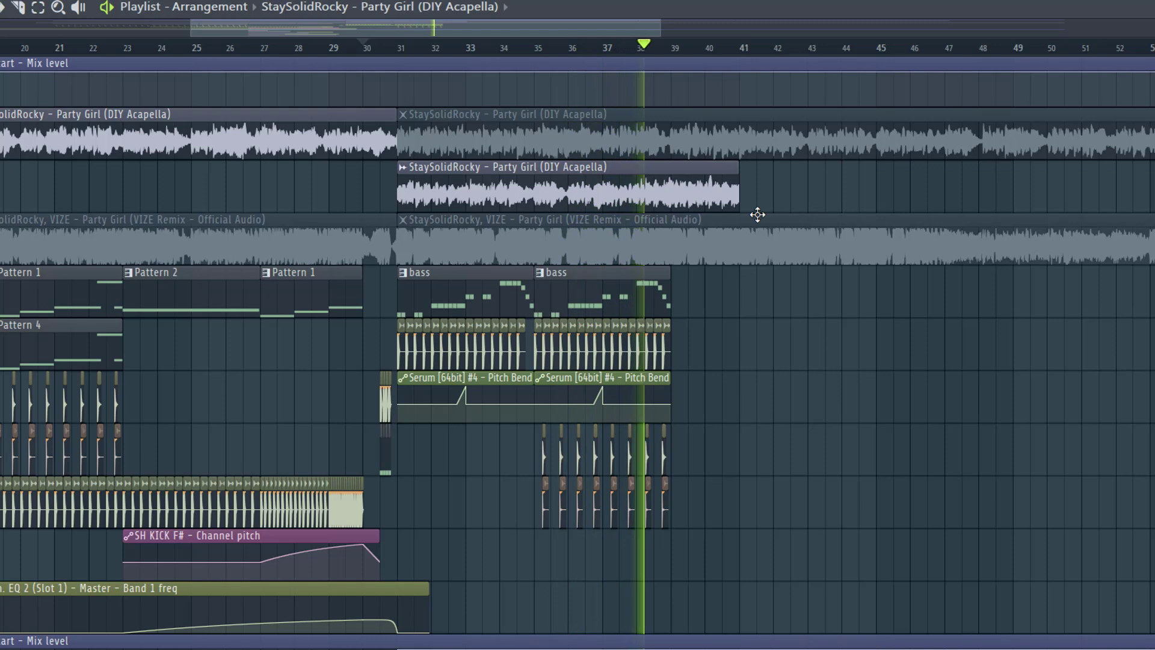